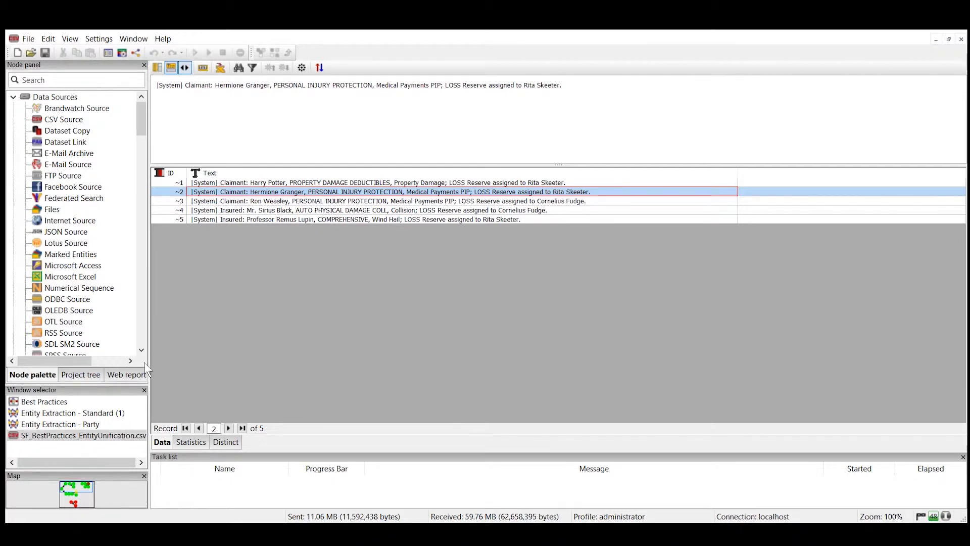
# Review the People entities extracted by the Entity Extraction - Standard (1) node and return to the Best Practices flow
pyautogui.click(60, 404)
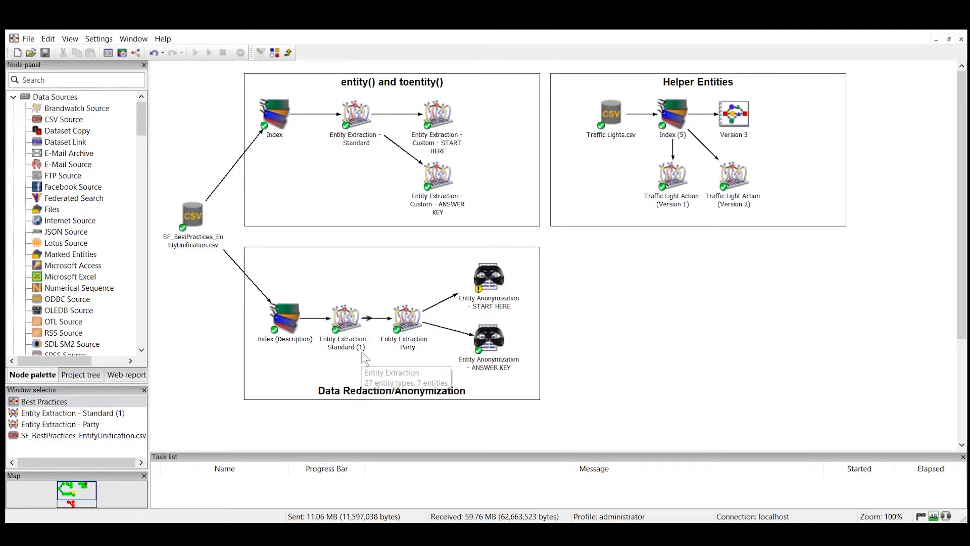
pyautogui.doubleClick(345, 319)
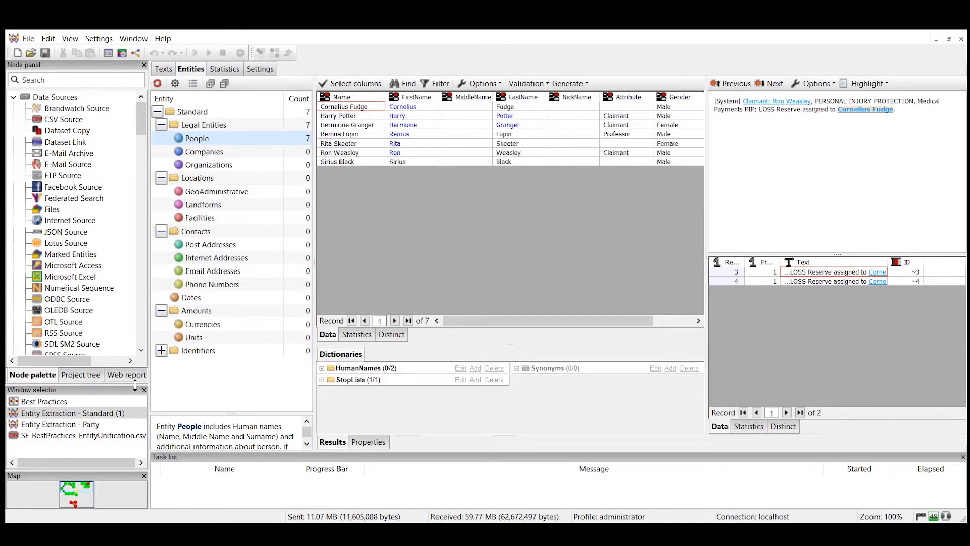
pyautogui.click(64, 403)
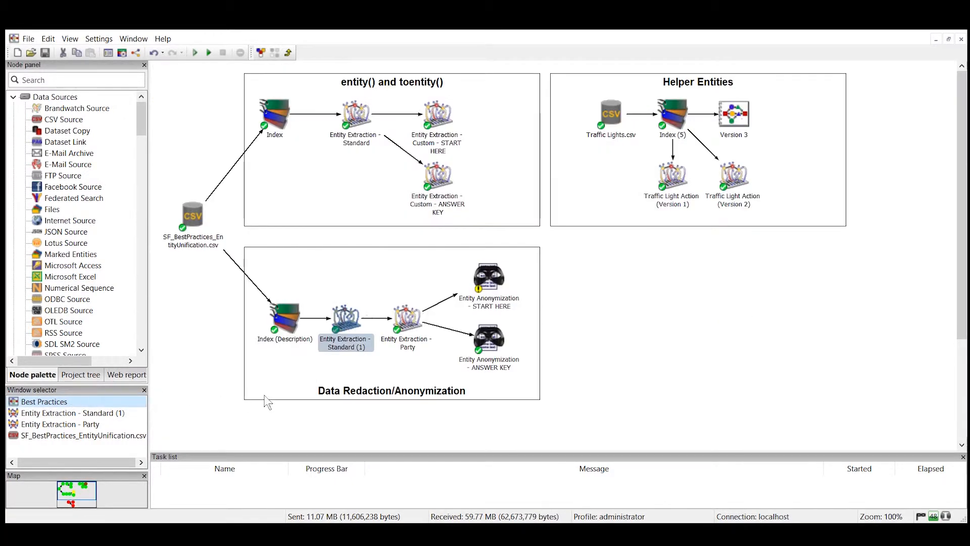
pyautogui.click(395, 420)
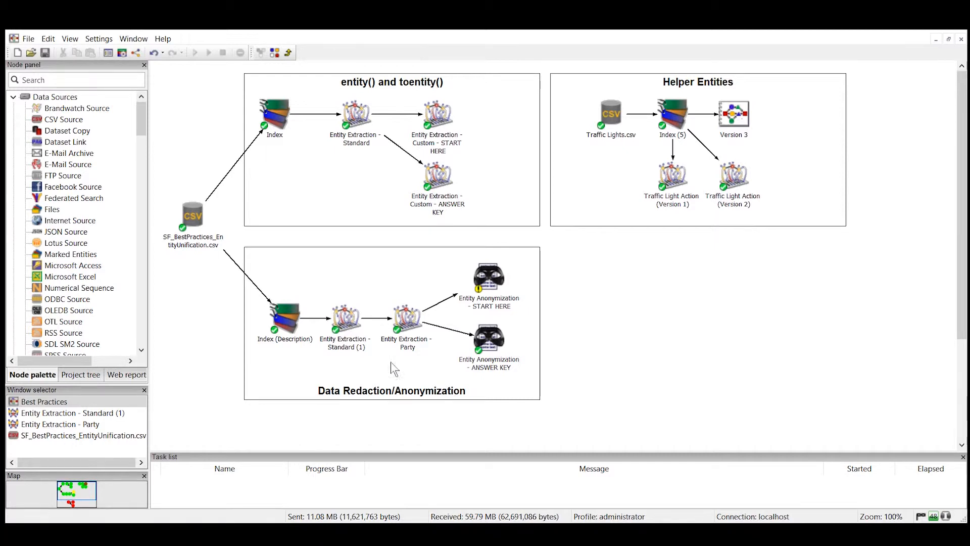
# Review the Party entities extracted by the Entity Extraction - Party node and return to the Best Practices flow
pyautogui.doubleClick(406, 318)
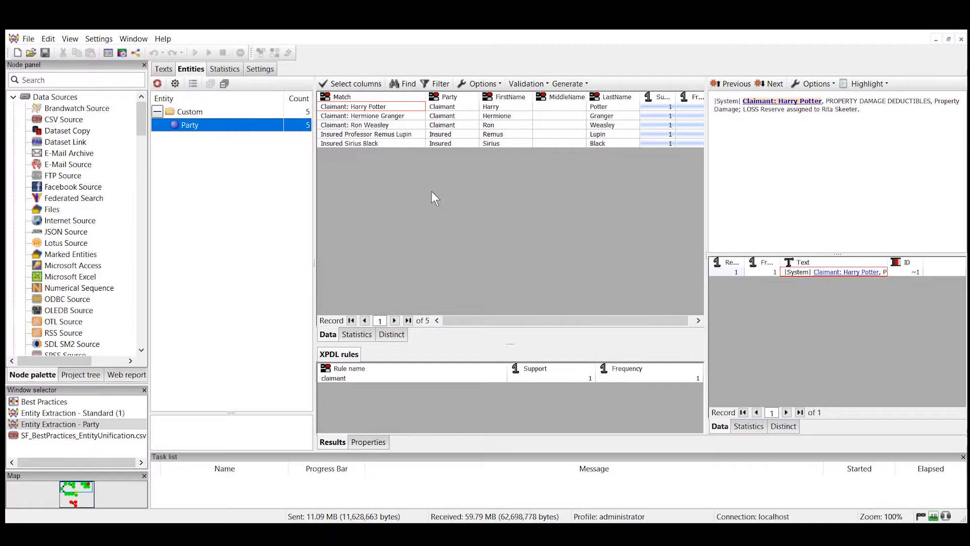
pyautogui.click(57, 402)
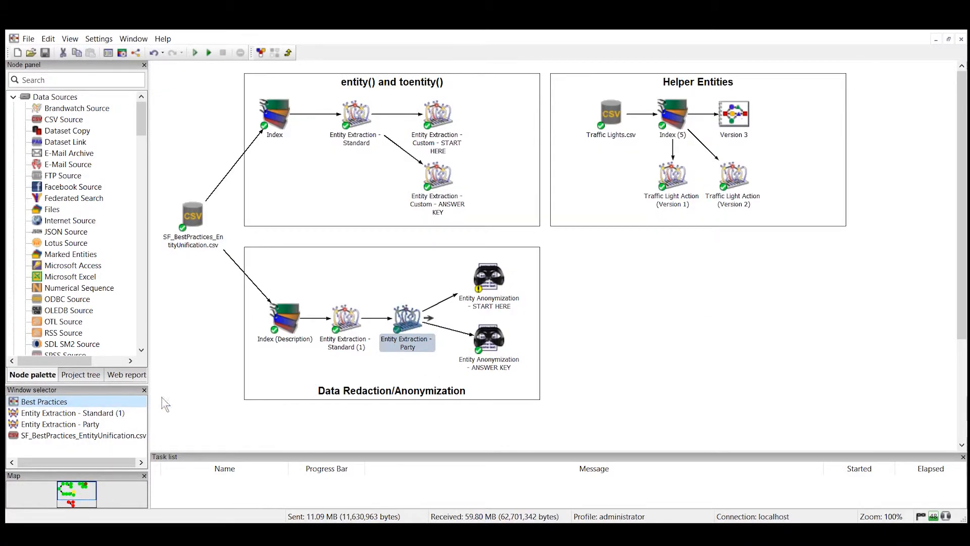
pyautogui.click(586, 371)
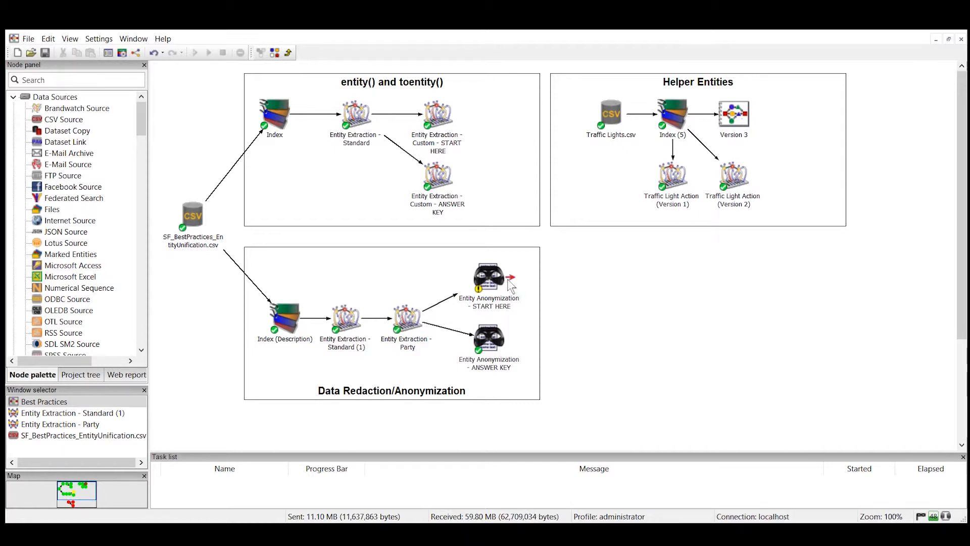
# Configure the Entity Anonymization - START HERE node to replace People entities with the text [Name] and execute it
pyautogui.rightClick(492, 278)
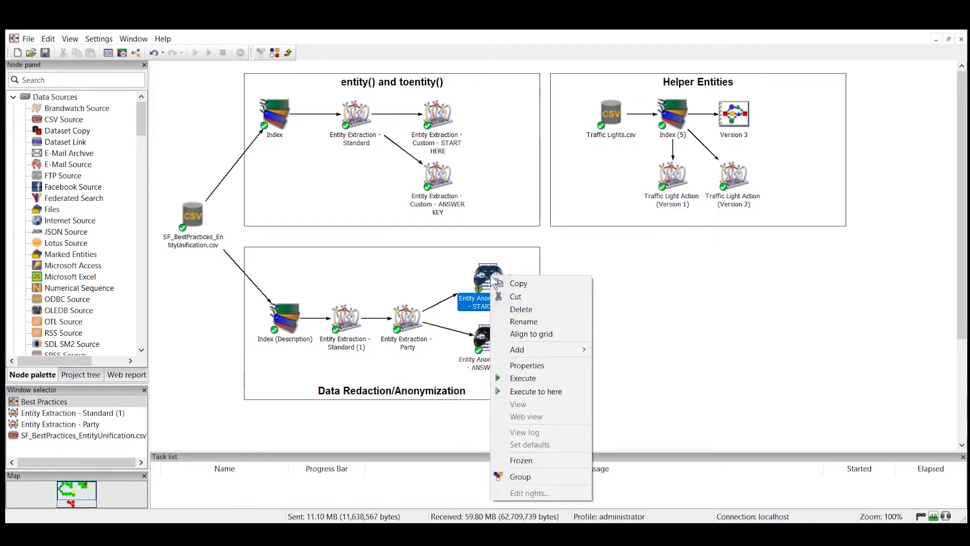
pyautogui.click(528, 367)
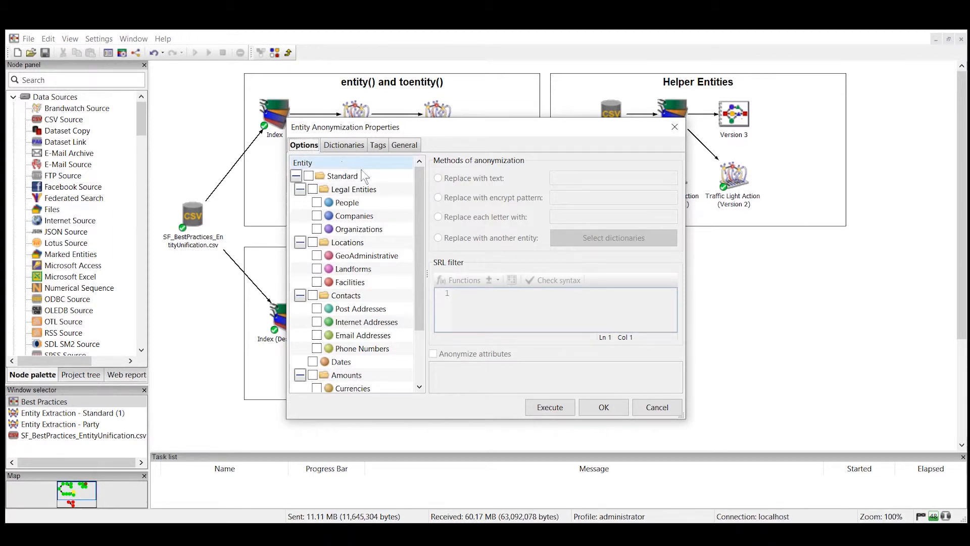
pyautogui.moveTo(421, 177)
pyautogui.mouseDown()
pyautogui.moveTo(425, 242)
pyautogui.moveTo(415, 183)
pyautogui.mouseUp()
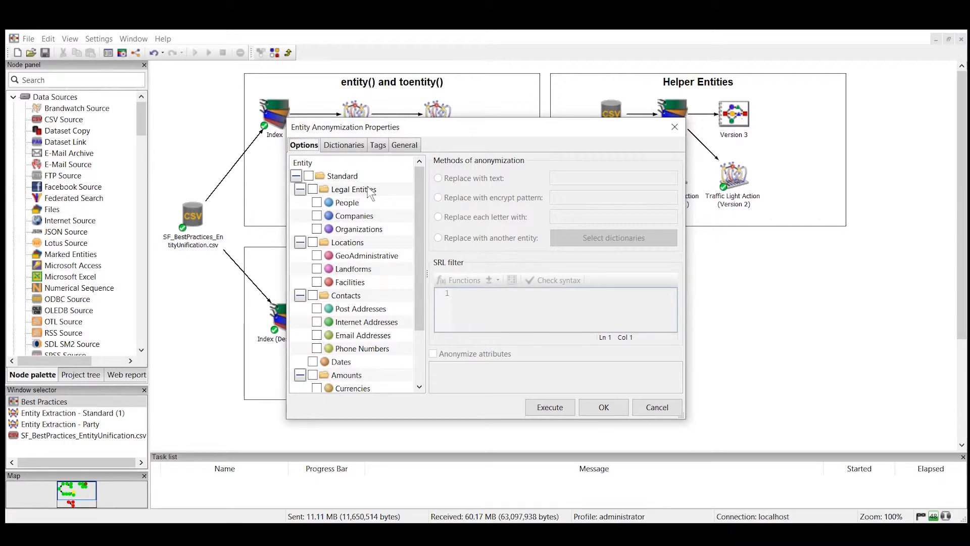
pyautogui.click(316, 203)
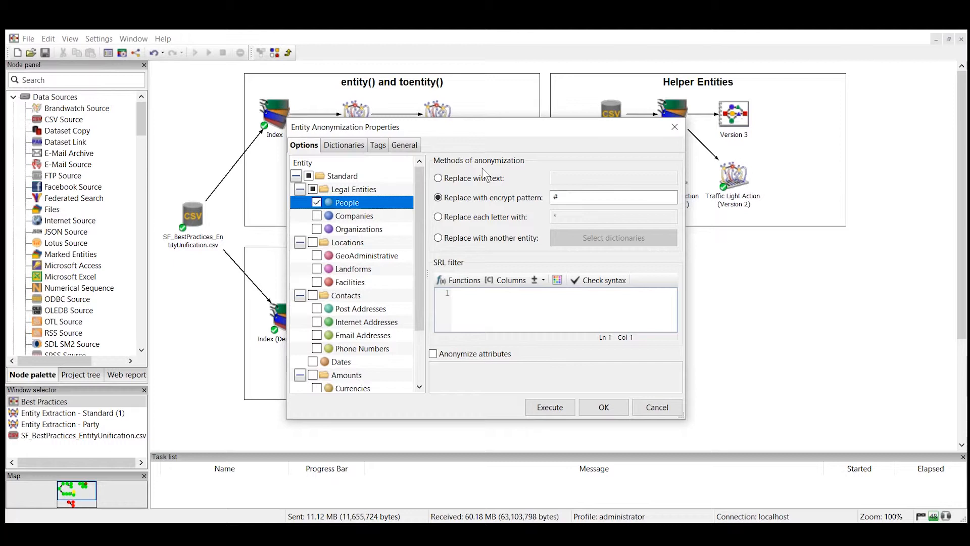
pyautogui.click(438, 179)
pyautogui.click(562, 180)
pyautogui.click(565, 179)
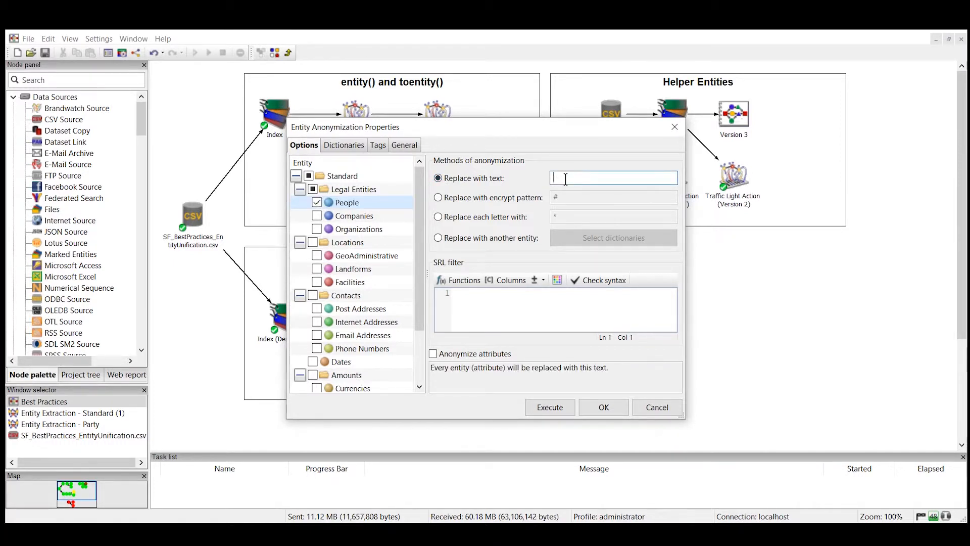
pyautogui.write('[Name]')
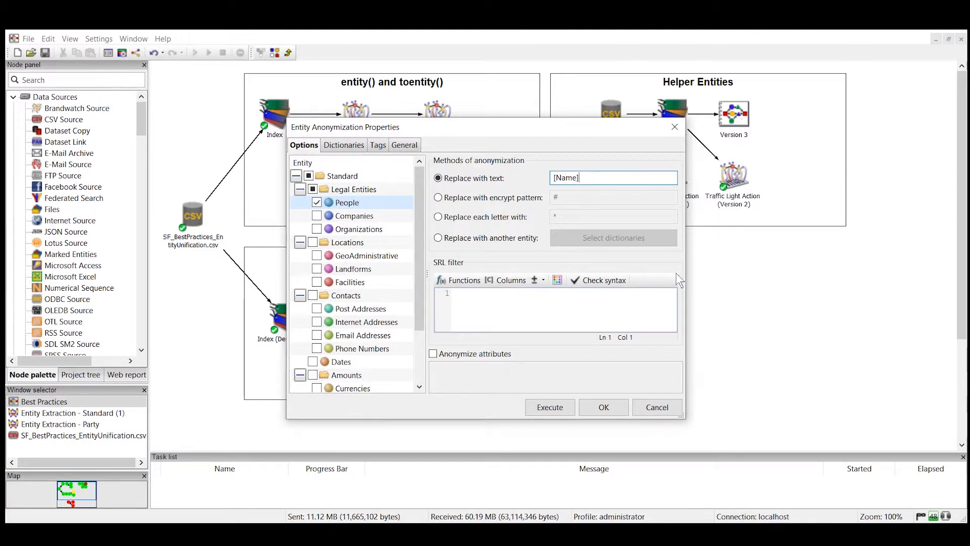
pyautogui.click(548, 410)
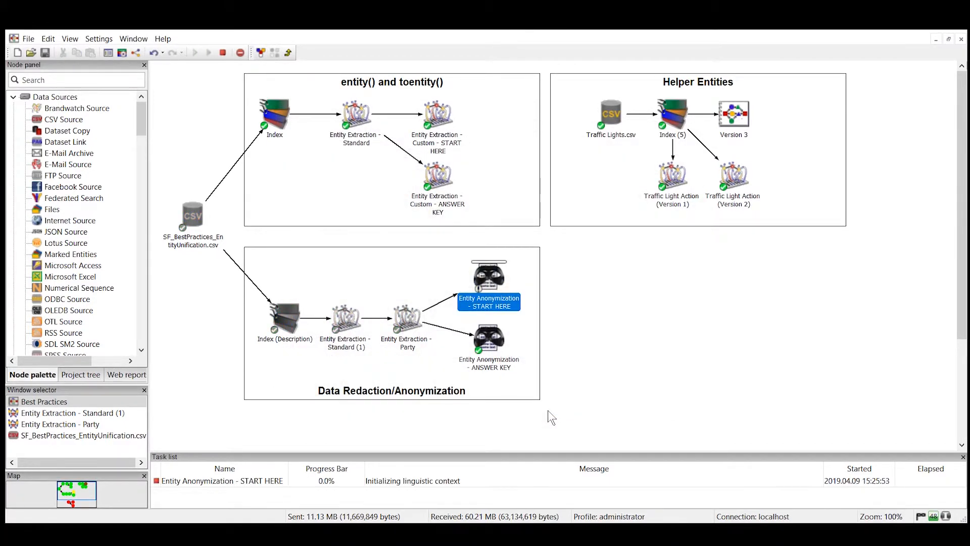
# Compare original and anonymized texts for the first three records in the START HERE node's [Name] results, and close the results
pyautogui.doubleClick(493, 285)
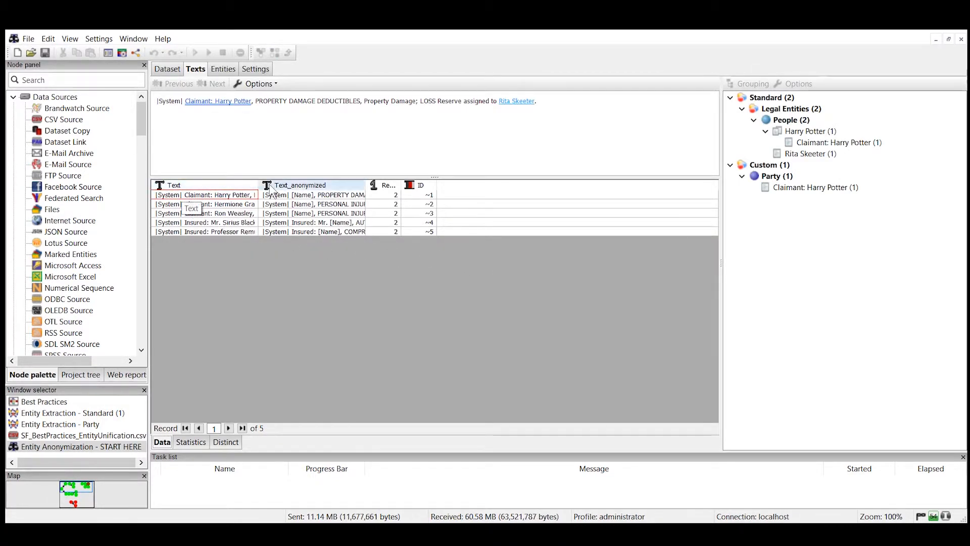
pyautogui.click(329, 197)
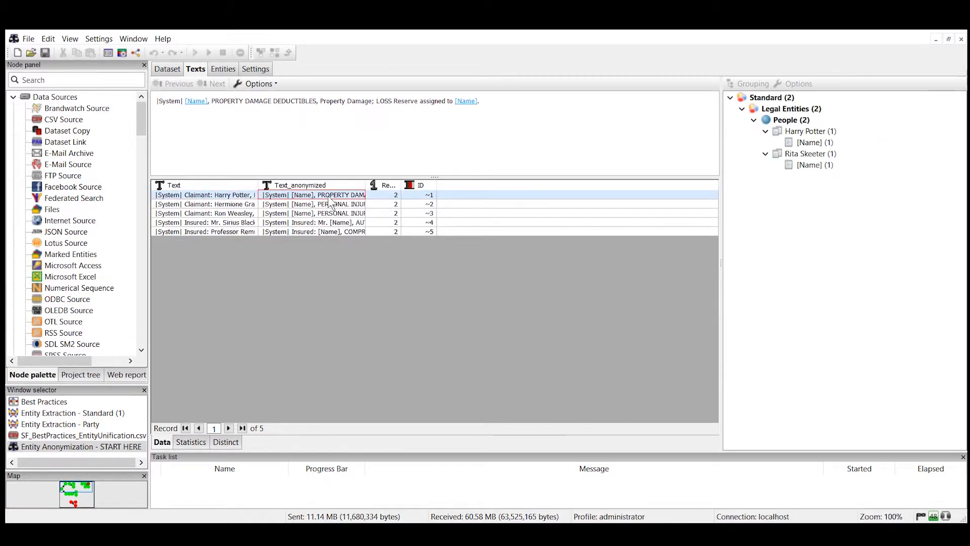
pyautogui.click(322, 206)
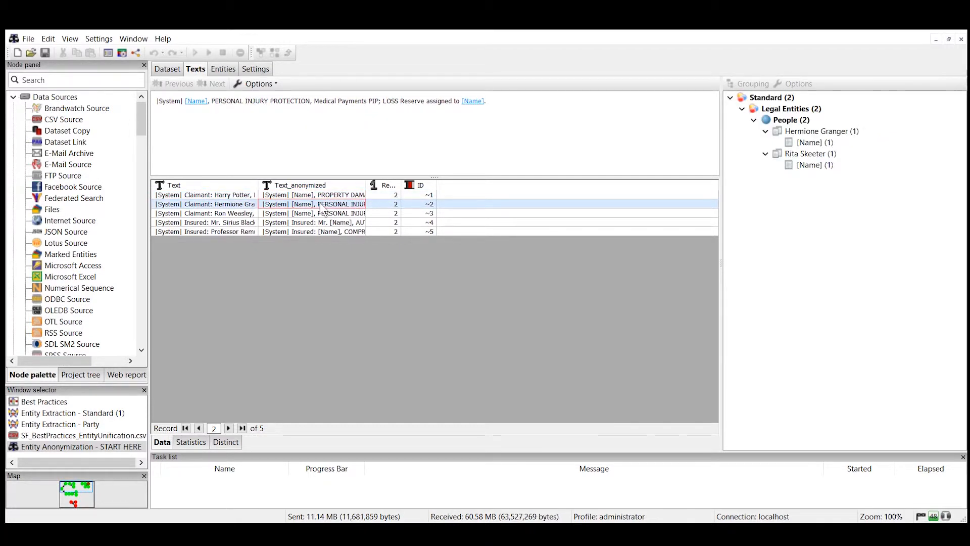
pyautogui.click(238, 206)
pyautogui.click(312, 207)
pyautogui.click(278, 214)
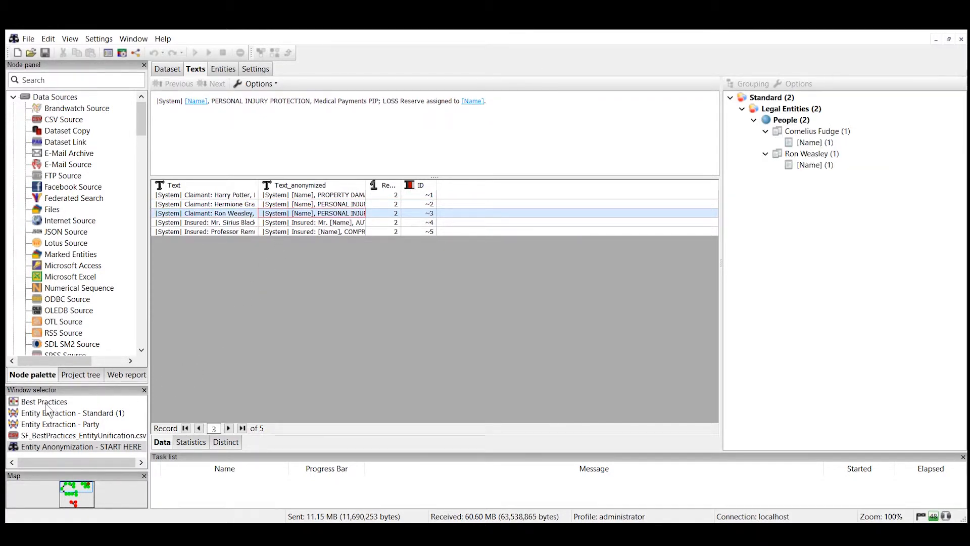
pyautogui.middleClick(46, 447)
# Change the START HERE node's People anonymization to replace each letter with * and execute it
pyautogui.rightClick(481, 284)
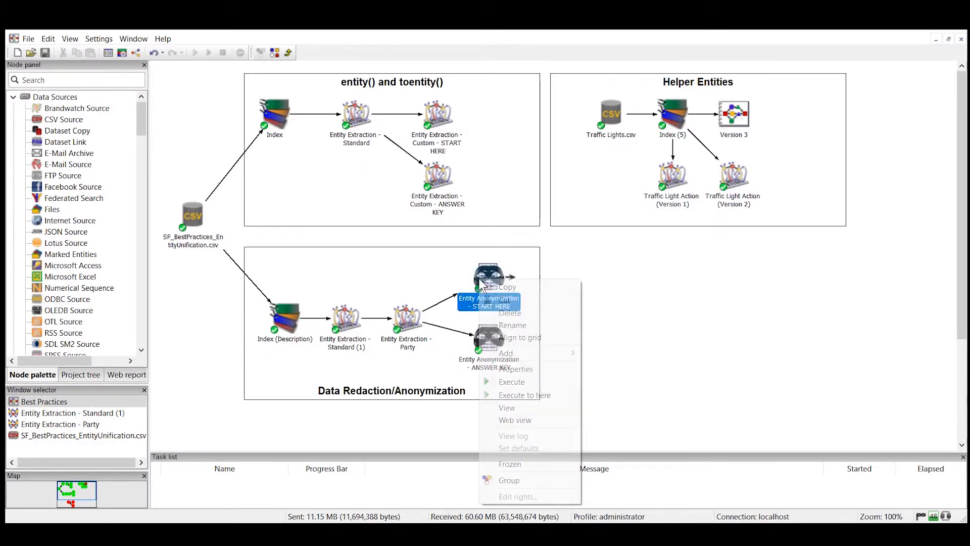
pyautogui.click(493, 369)
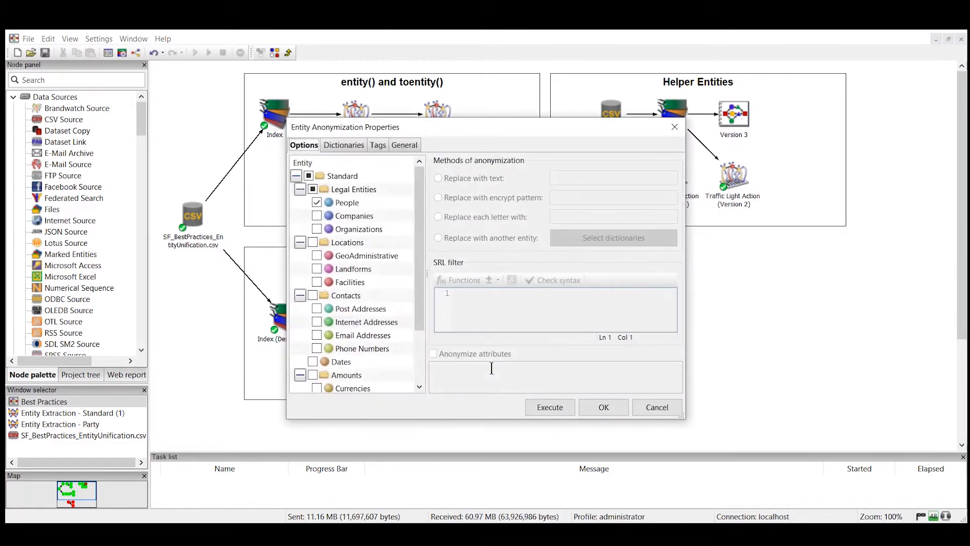
pyautogui.click(345, 206)
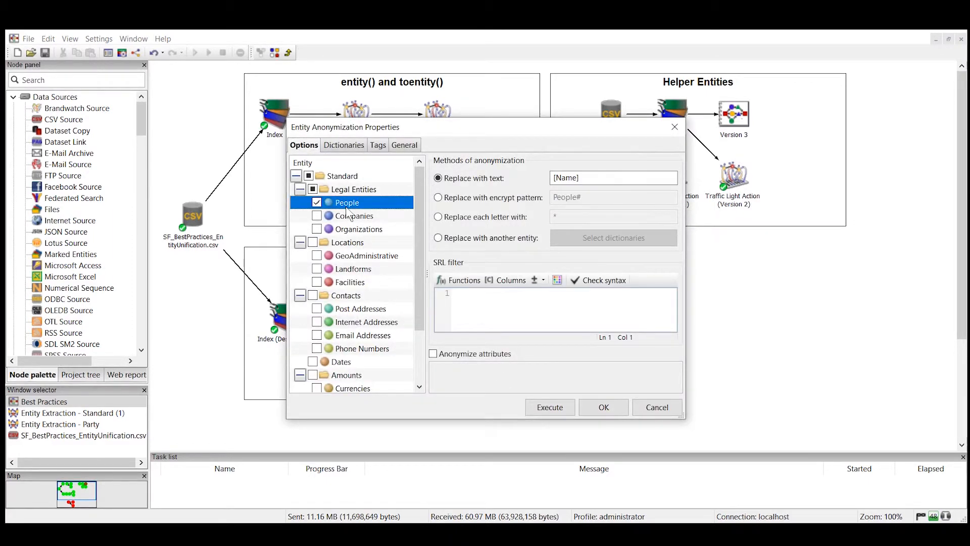
pyautogui.click(438, 217)
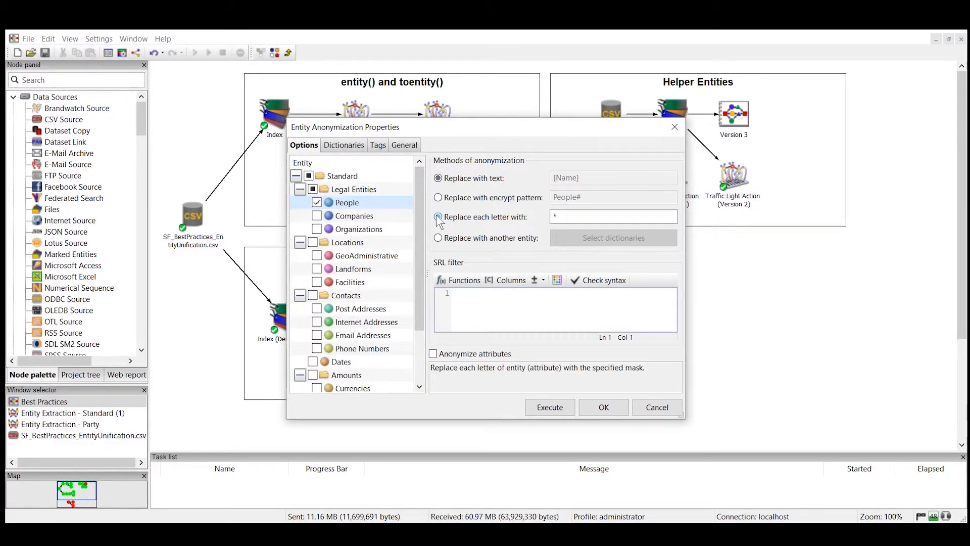
pyautogui.click(556, 408)
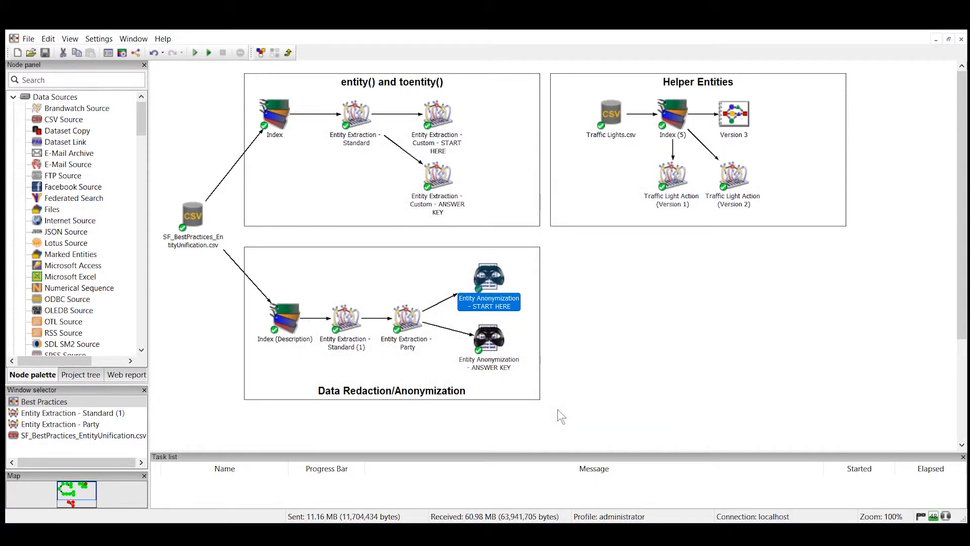
# Compare original and asterisk-masked texts for the first two records in the START HERE node's results, and close the results
pyautogui.doubleClick(489, 278)
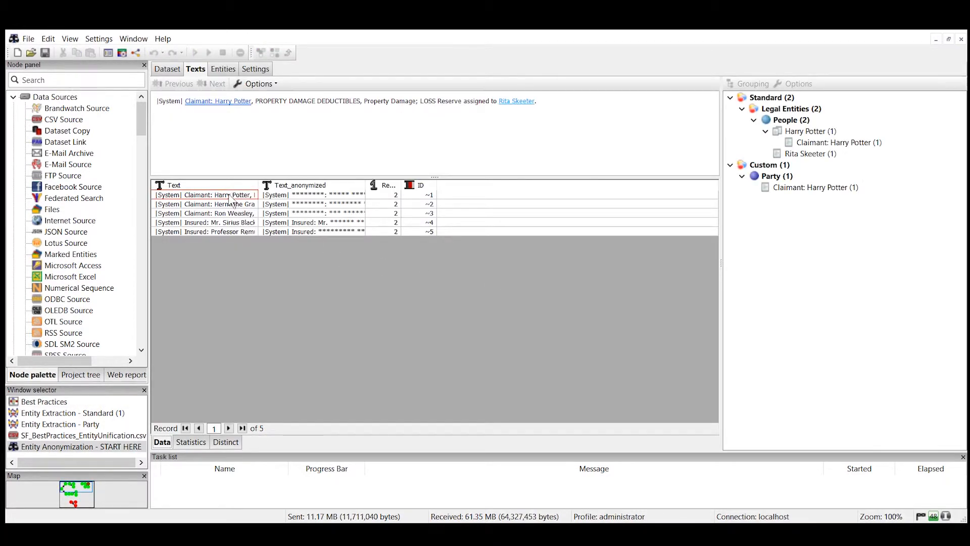
pyautogui.click(278, 196)
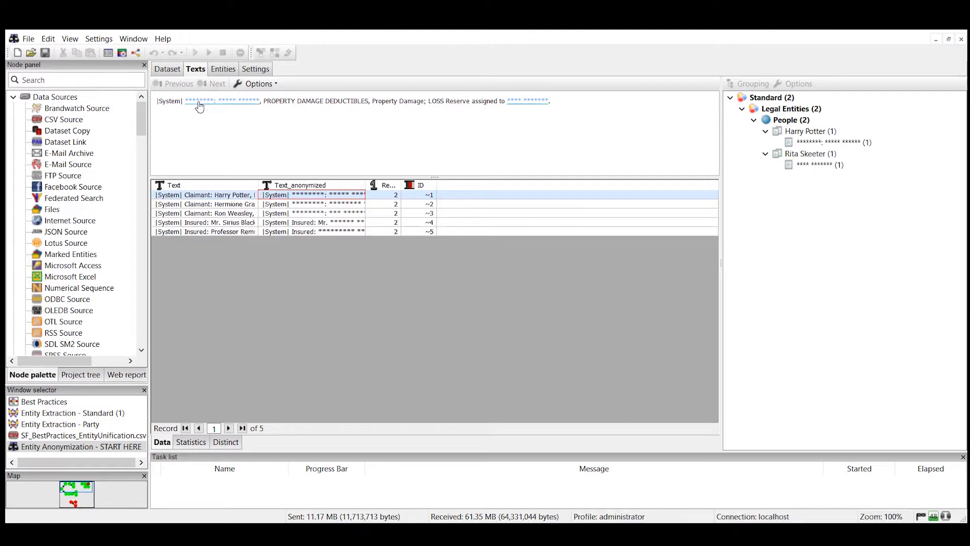
pyautogui.click(239, 204)
pyautogui.click(286, 205)
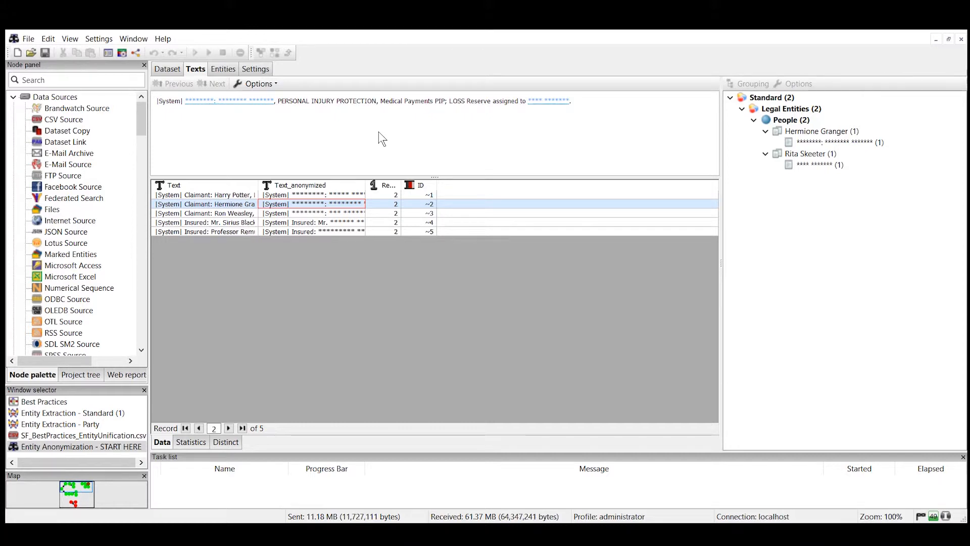
pyautogui.middleClick(114, 445)
# Set the START HERE node's People anonymization to the encrypt pattern Person# and execute it
pyautogui.rightClick(488, 300)
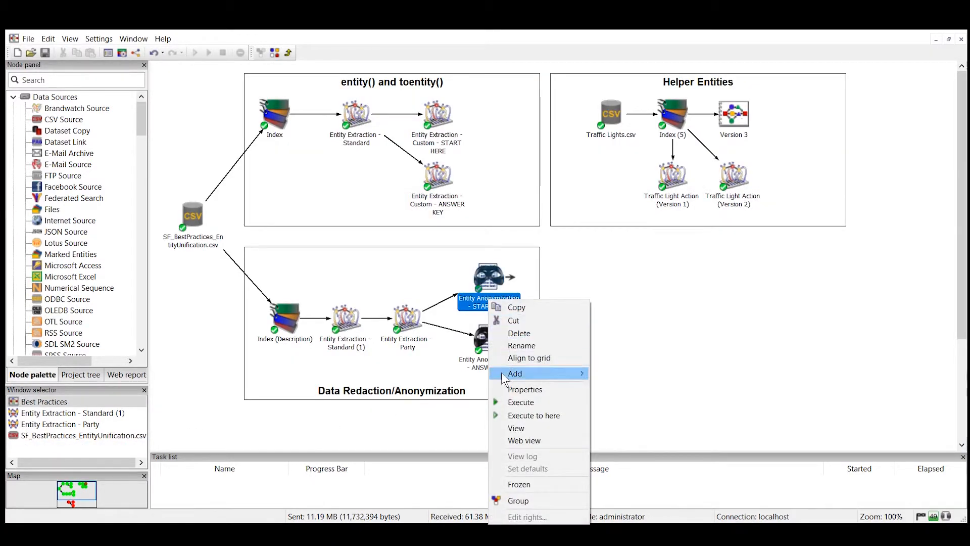
pyautogui.click(504, 391)
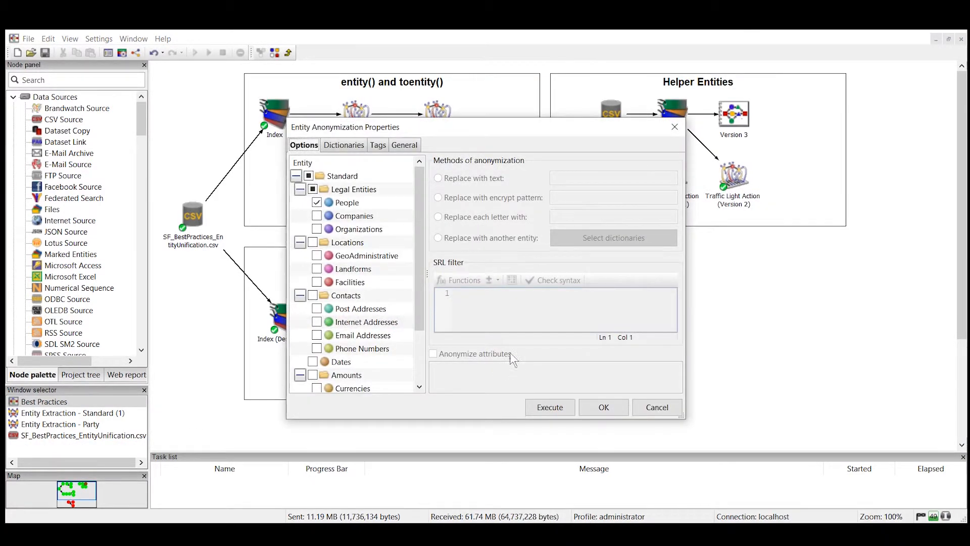
pyautogui.click(341, 205)
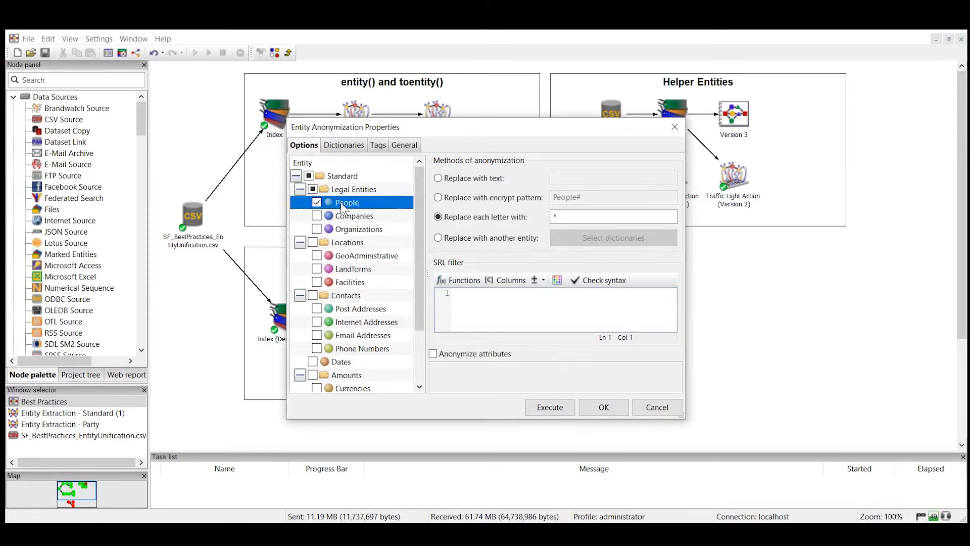
pyautogui.click(438, 198)
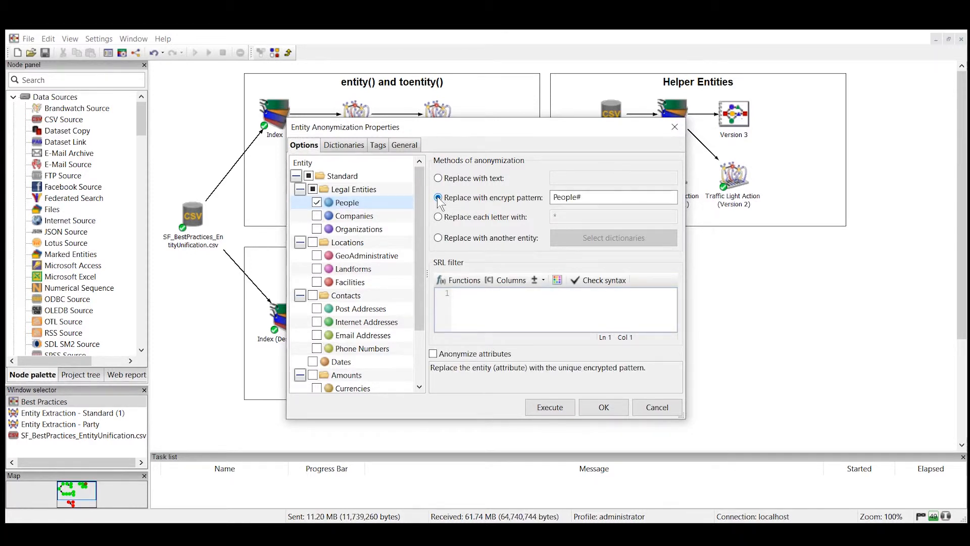
pyautogui.click(576, 196)
pyautogui.moveTo(576, 197); pyautogui.dragTo(550, 196)
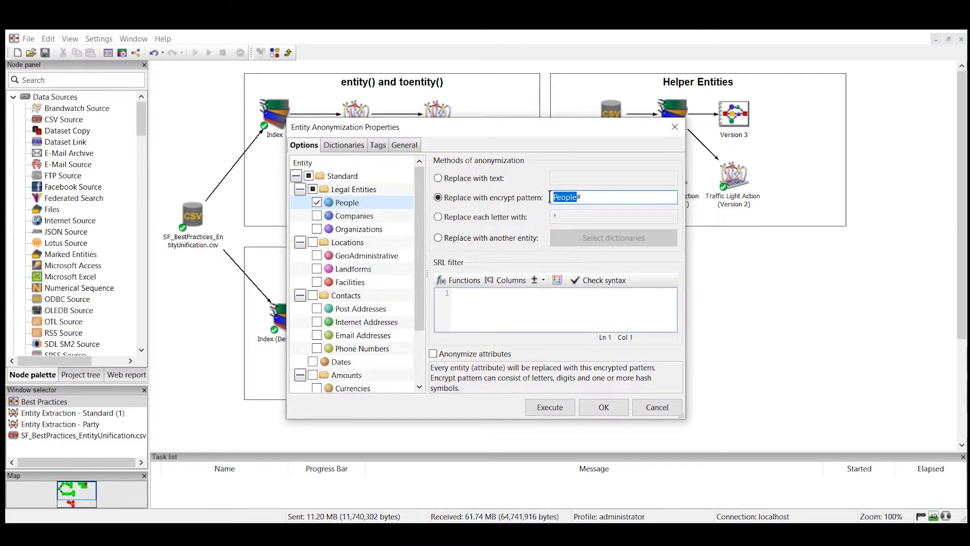
pyautogui.press('BackSpace')
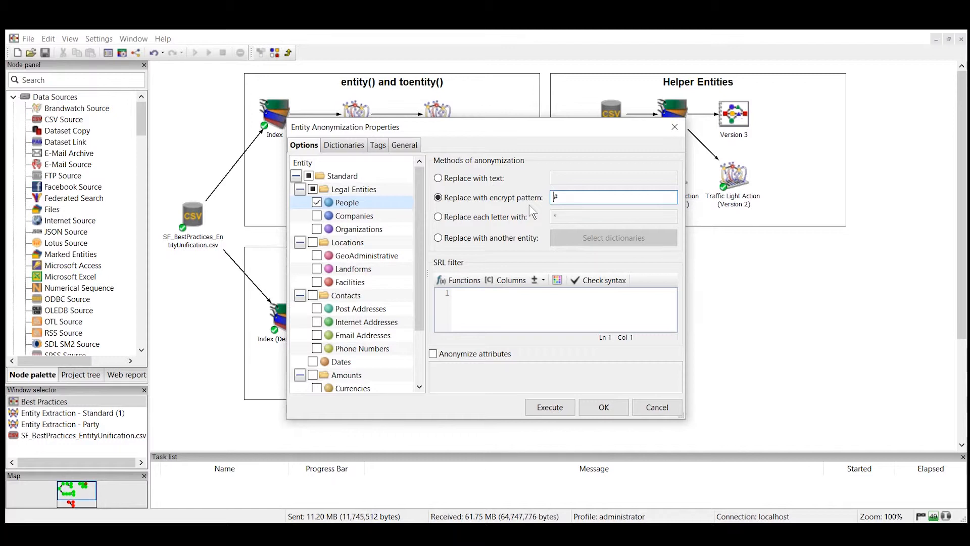
pyautogui.write('Person')
pyautogui.click(600, 198)
pyautogui.click(547, 408)
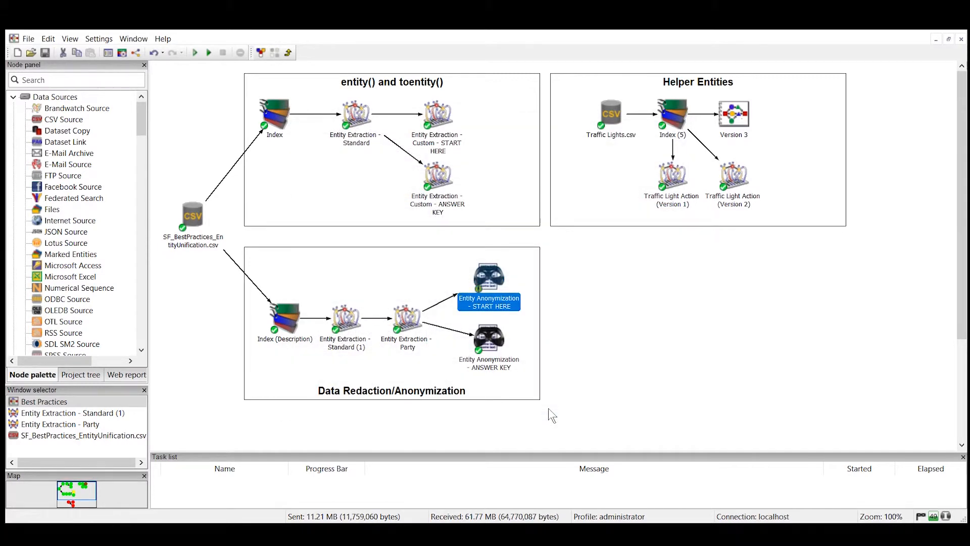
# Examine the first record's encrypted text in the START HERE node's results
pyautogui.doubleClick(489, 285)
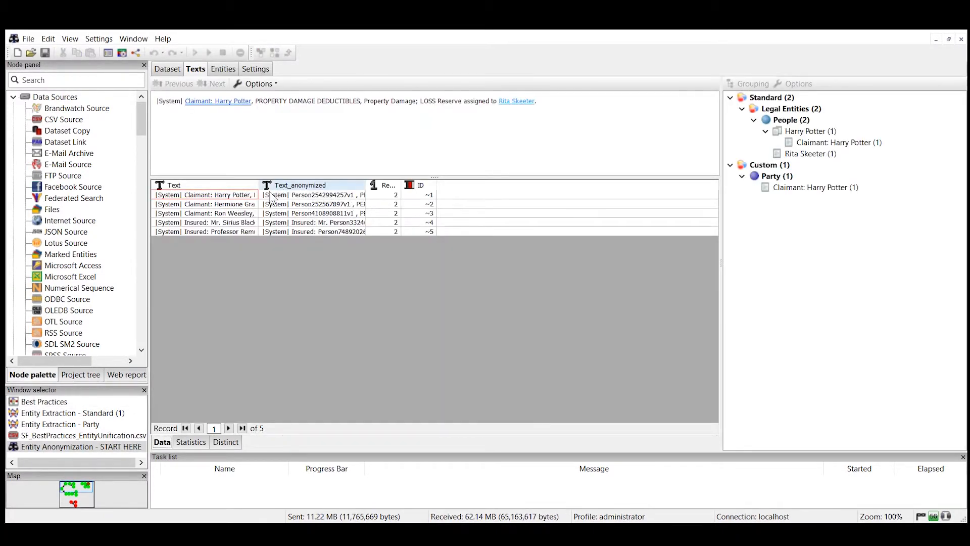
pyautogui.click(274, 196)
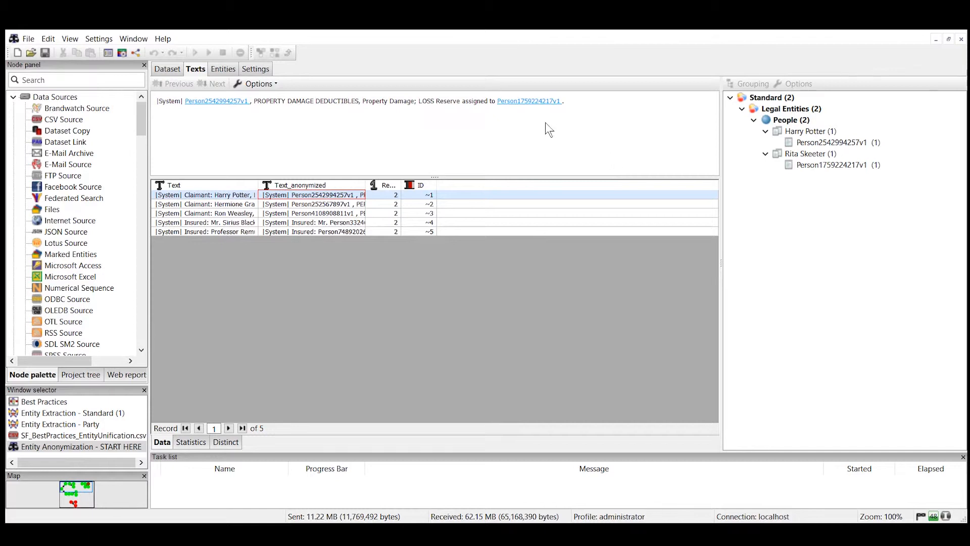
# Examine the second record's encrypted text in the START HERE node's results and close the results
pyautogui.click(357, 203)
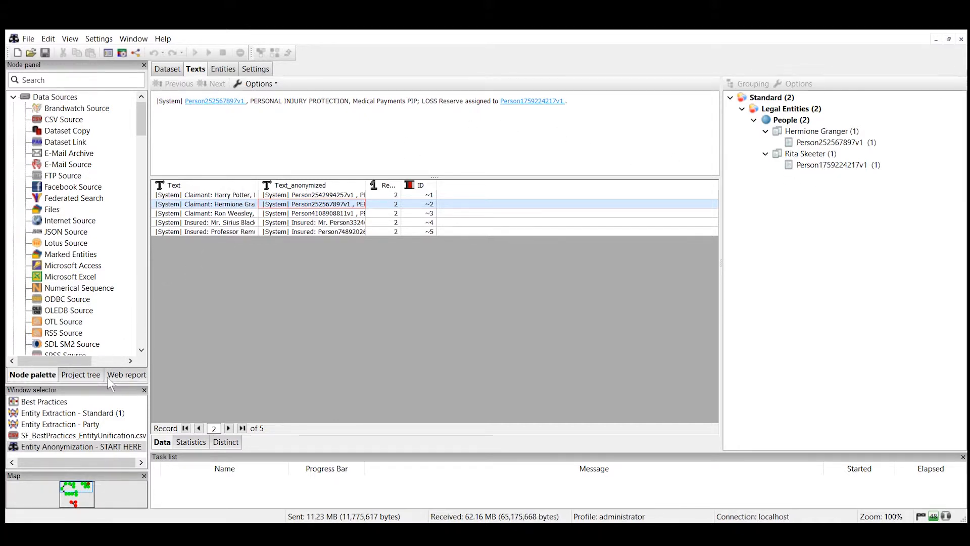
pyautogui.middleClick(78, 447)
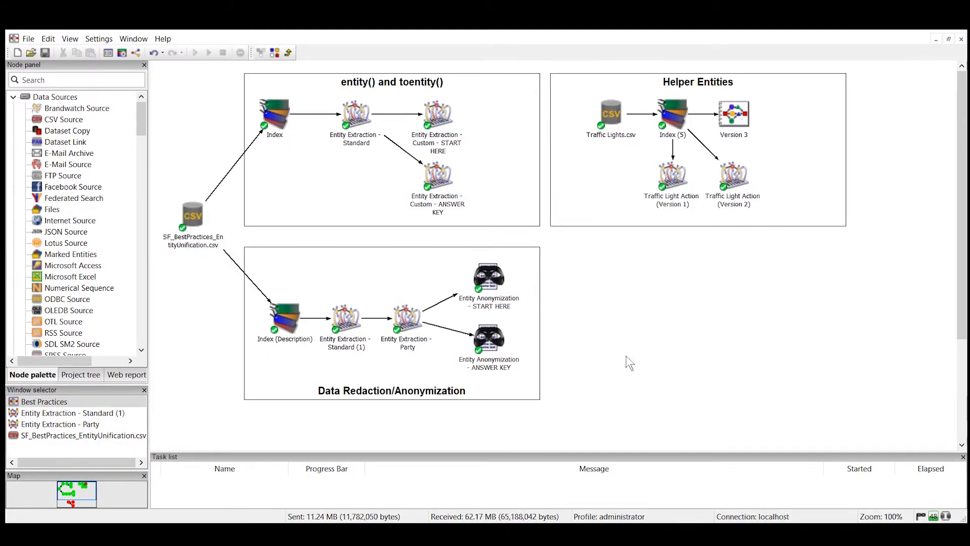
# Enable attribute anonymization for People in the START HERE node, select LastName with the encrypt pattern #, and execute it
pyautogui.rightClick(502, 285)
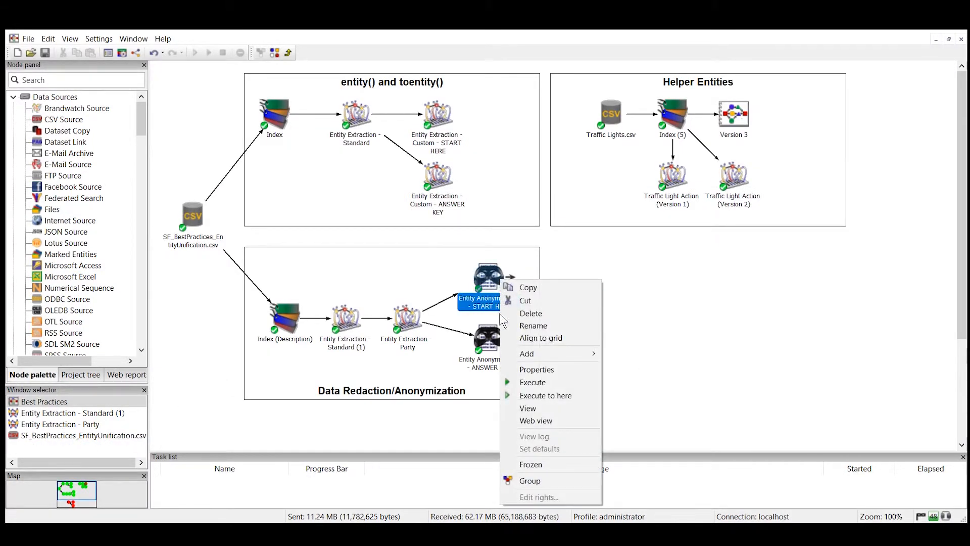
pyautogui.click(520, 368)
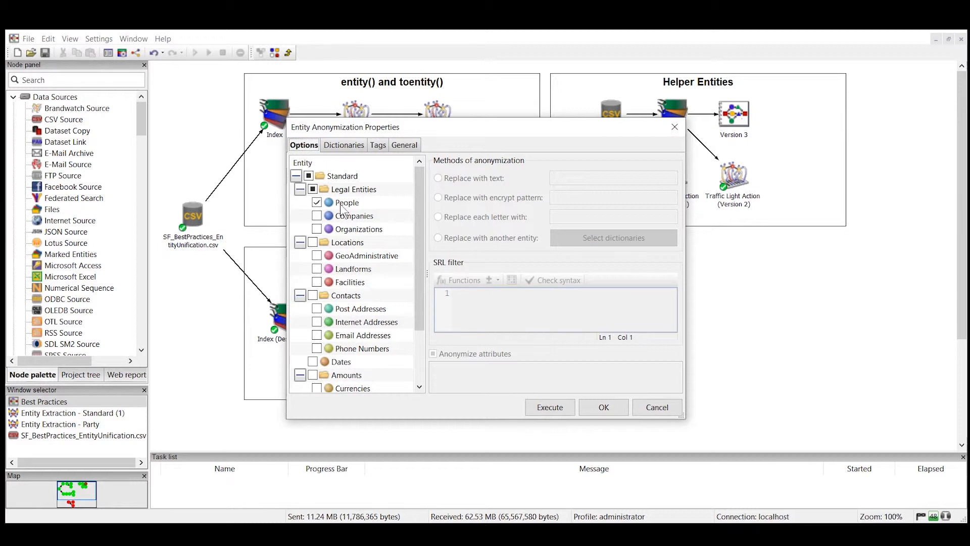
pyautogui.click(341, 204)
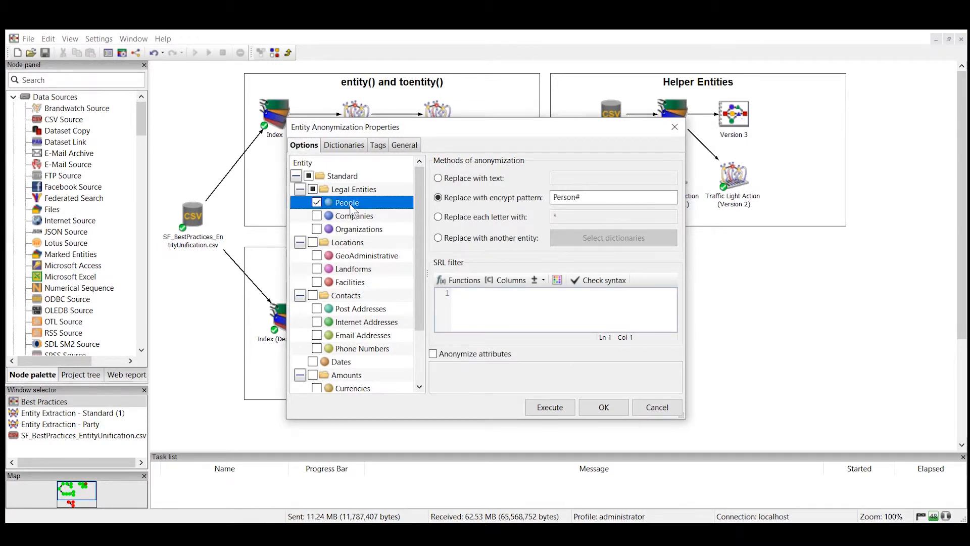
pyautogui.click(433, 354)
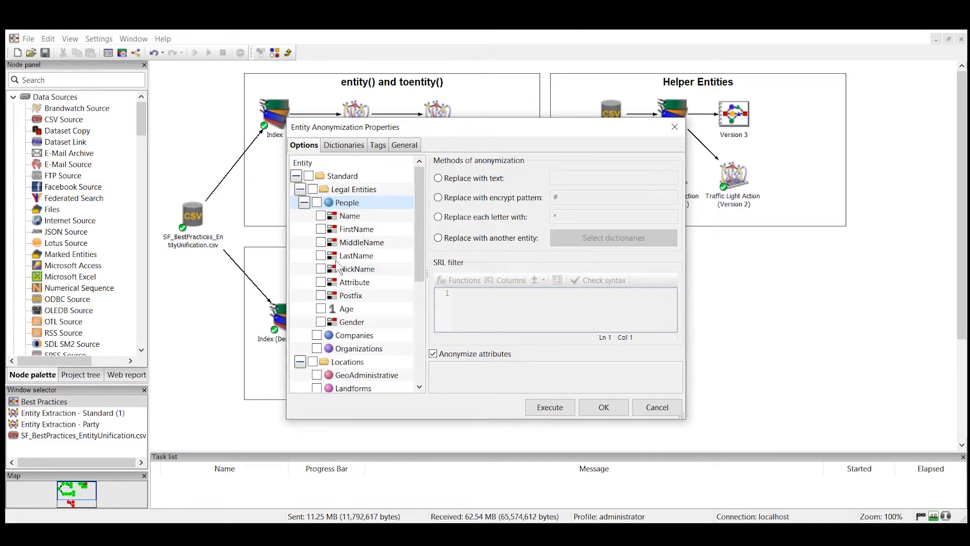
pyautogui.click(321, 256)
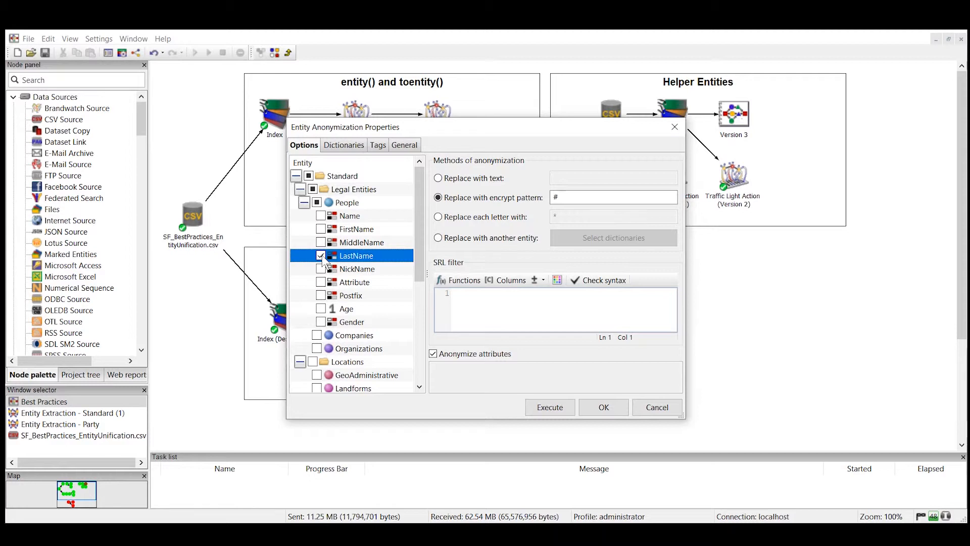
pyautogui.moveTo(453, 198)
pyautogui.click(555, 409)
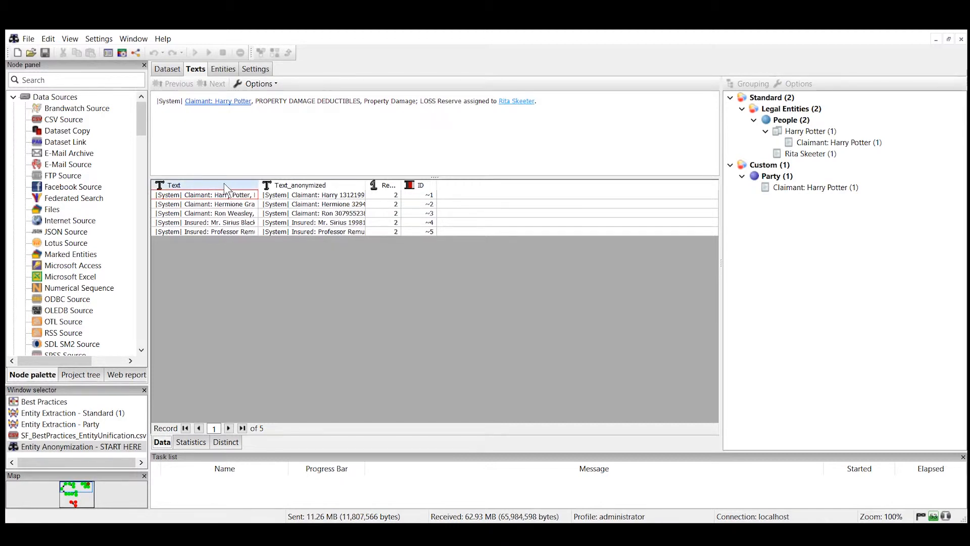
# Examine the first record's text with encrypted last names in the START HERE node's results and close the results
pyautogui.click(298, 195)
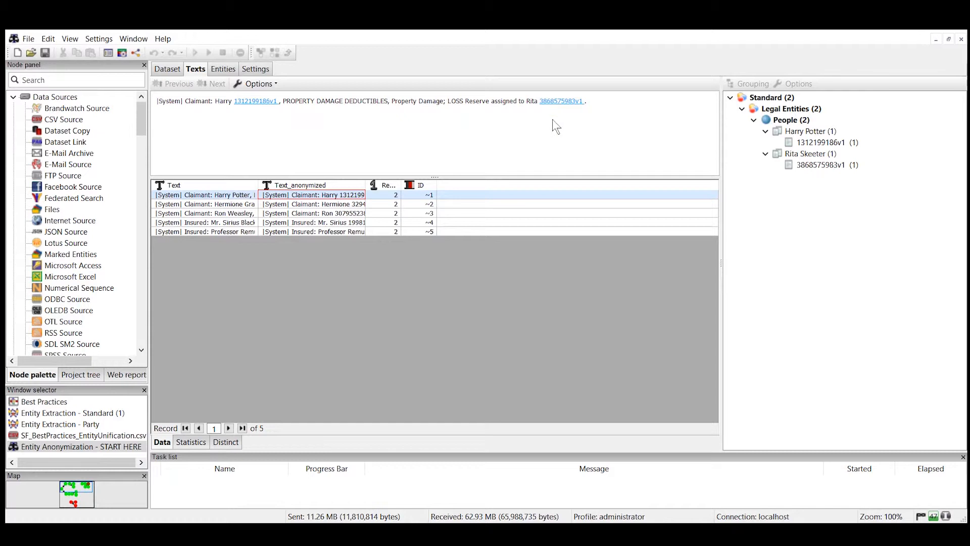
pyautogui.middleClick(101, 447)
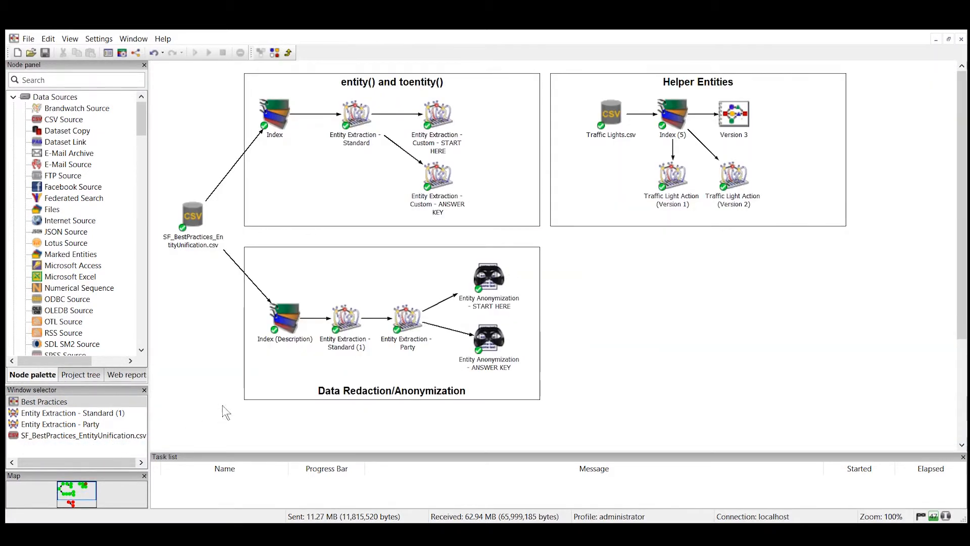
# Add FirstName to the START HERE node's anonymized People attributes and replace LastName with another entity from the Default HumanNames dictionary
pyautogui.rightClick(480, 284)
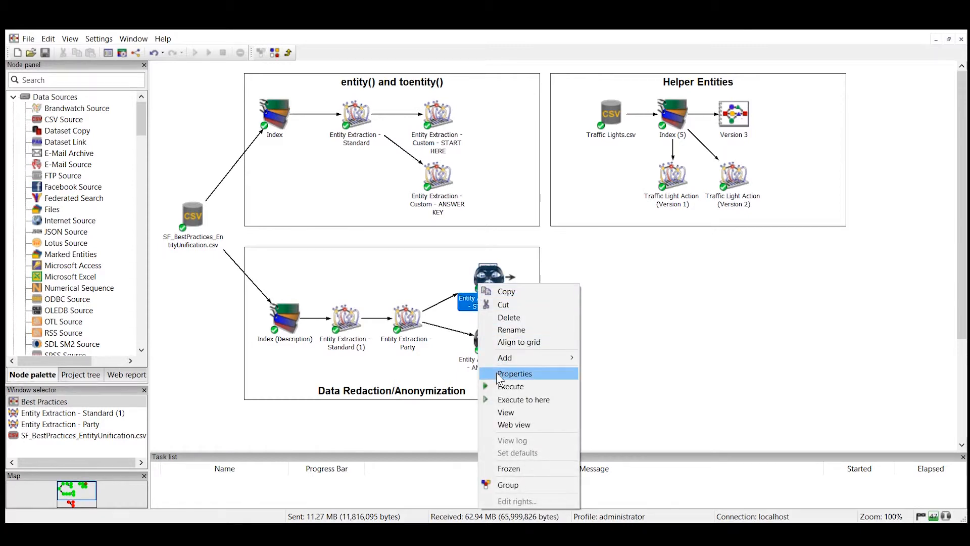
pyautogui.click(504, 374)
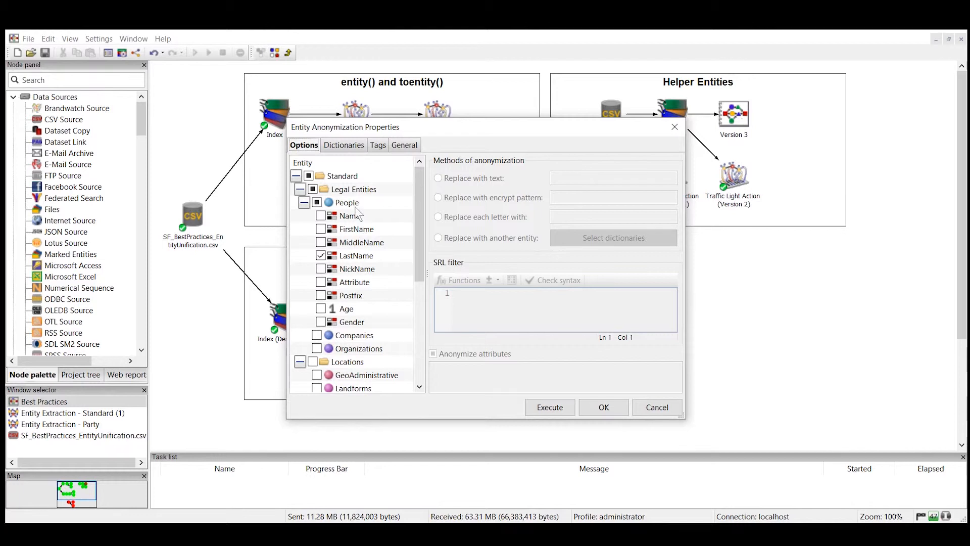
pyautogui.click(320, 229)
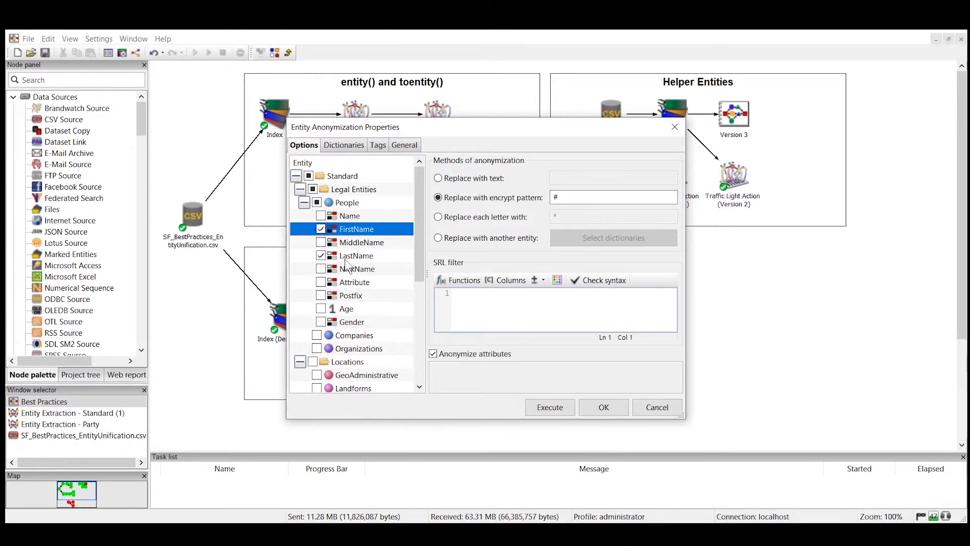
pyautogui.click(359, 258)
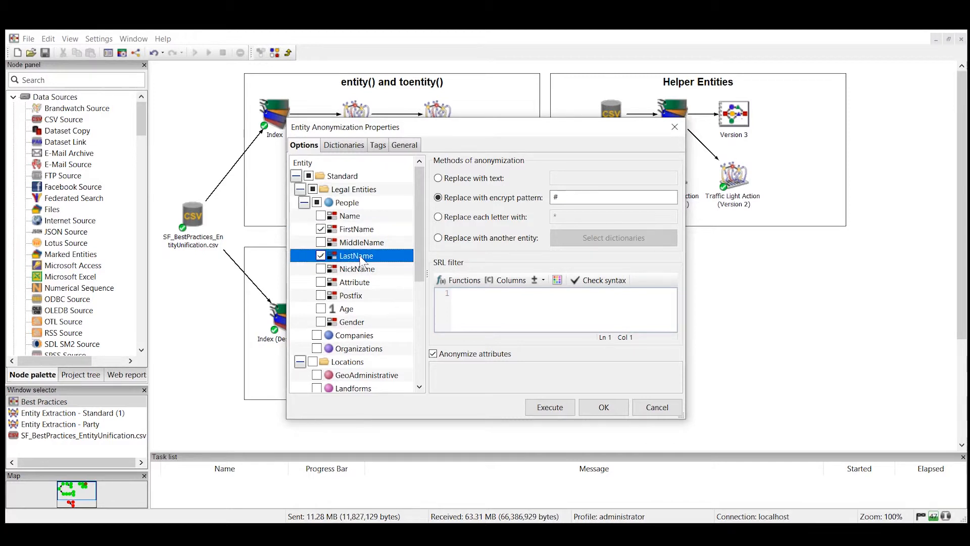
pyautogui.click(439, 238)
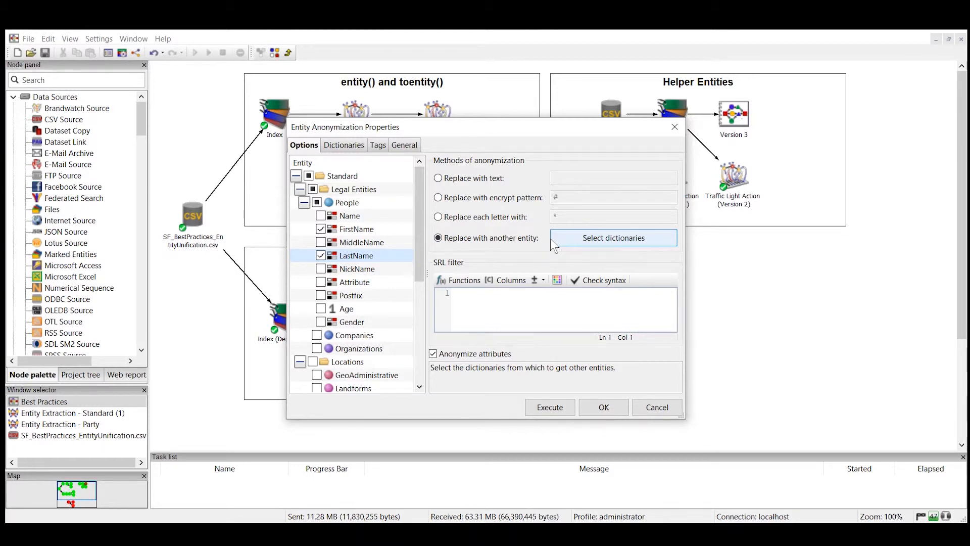
pyautogui.click(605, 238)
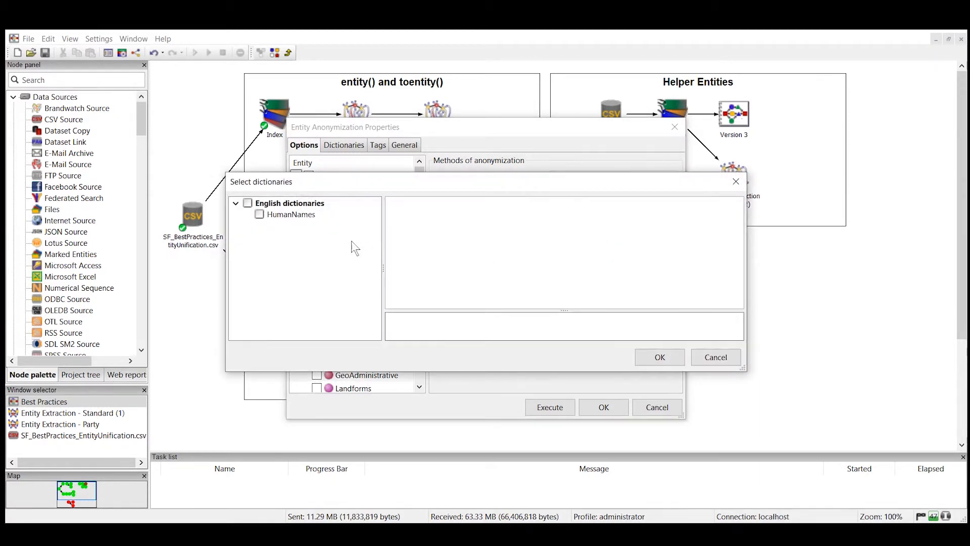
pyautogui.click(277, 216)
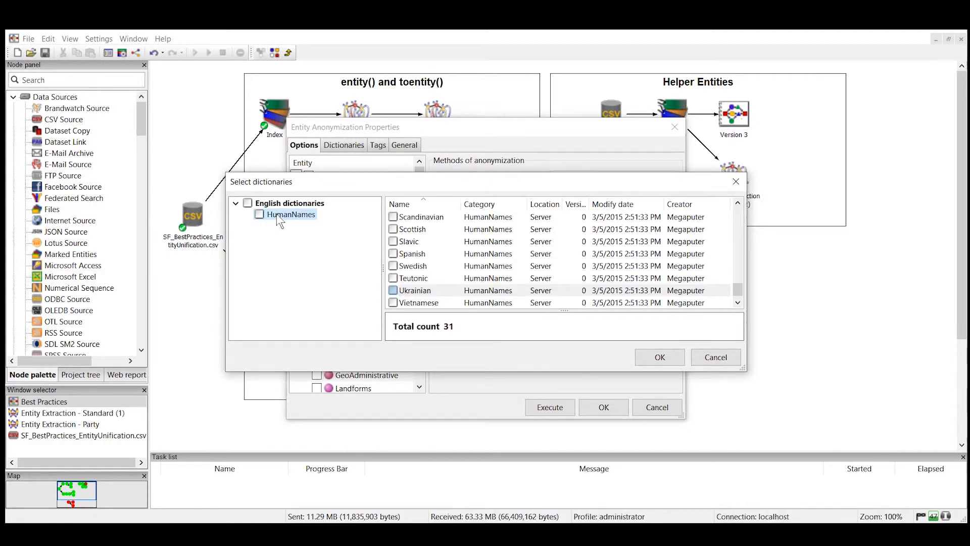
pyautogui.moveTo(737, 289); pyautogui.dragTo(741, 237)
pyautogui.click(393, 229)
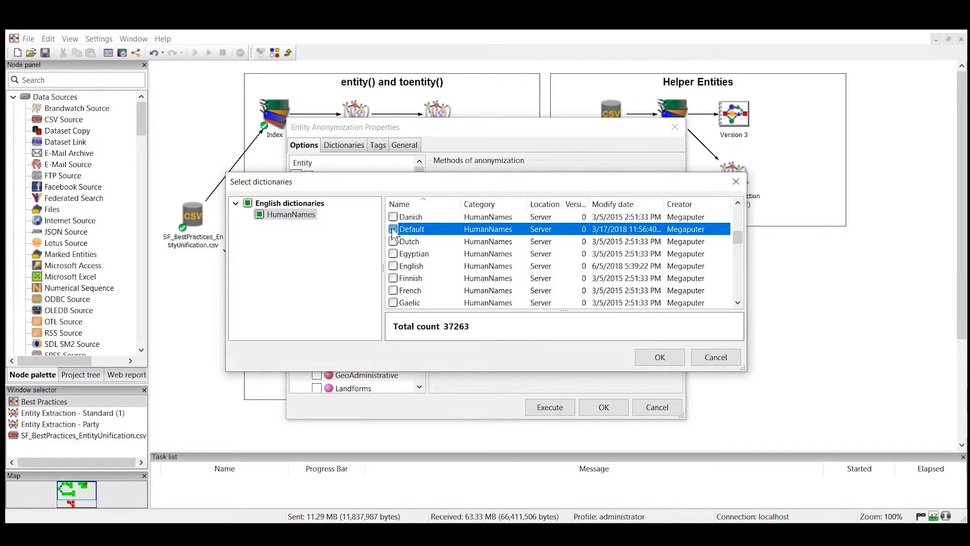
pyautogui.click(659, 356)
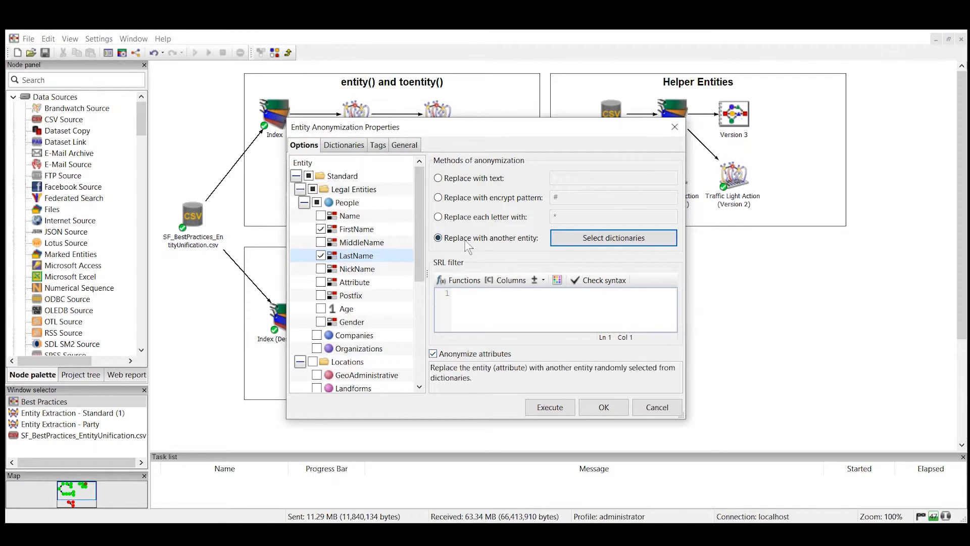
# Set FirstName to be replaced with another entity from the Default HumanNames dictionary and execute the START HERE node
pyautogui.click(376, 228)
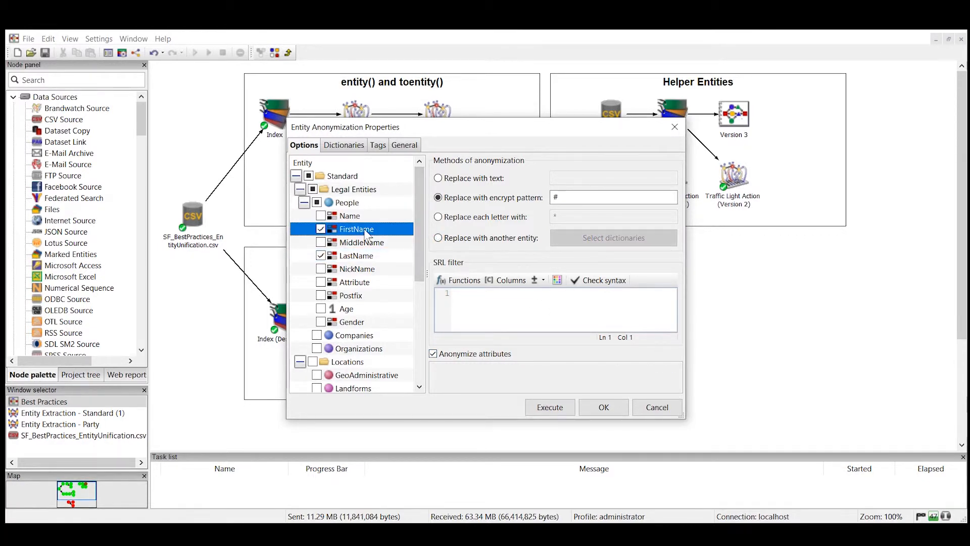
pyautogui.click(438, 238)
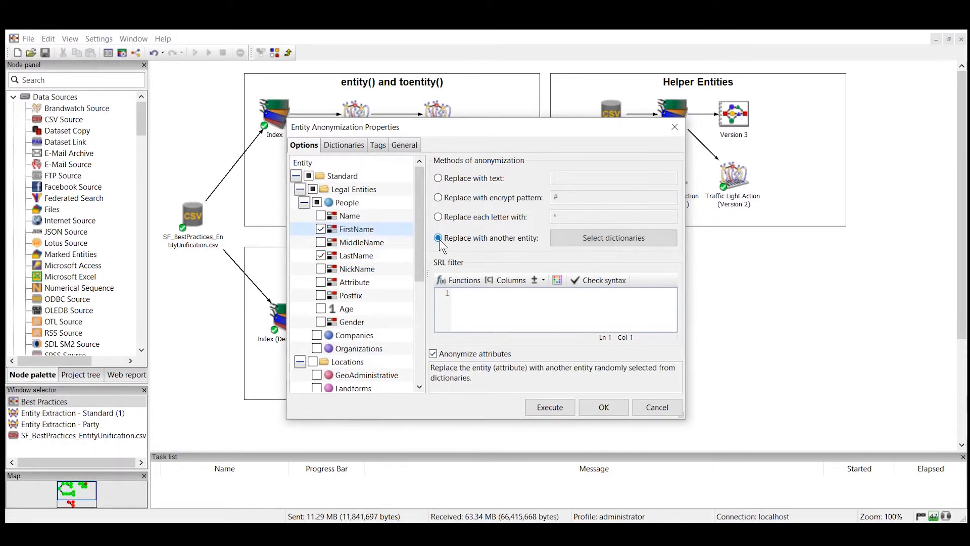
pyautogui.click(624, 247)
pyautogui.click(297, 216)
pyautogui.moveTo(738, 289); pyautogui.dragTo(735, 235)
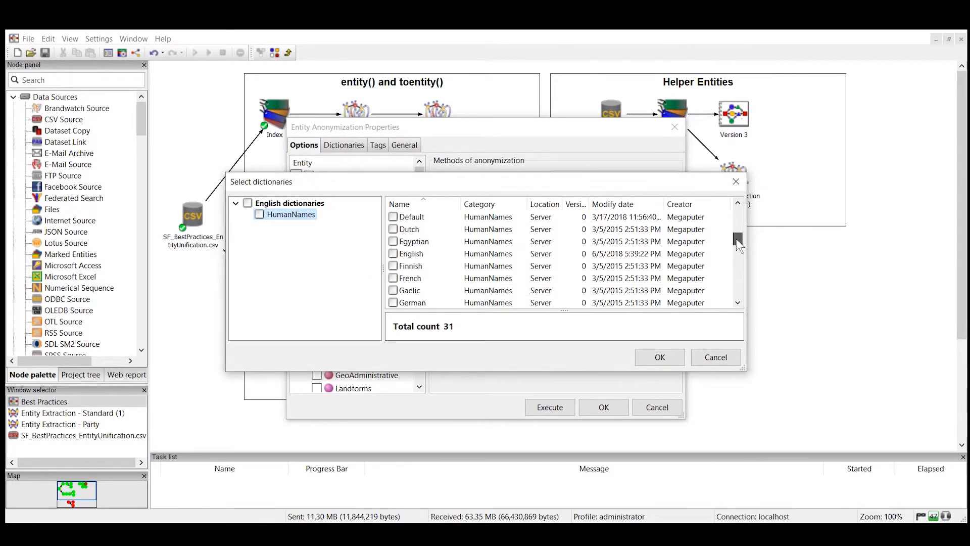
pyautogui.click(393, 216)
pyautogui.click(645, 357)
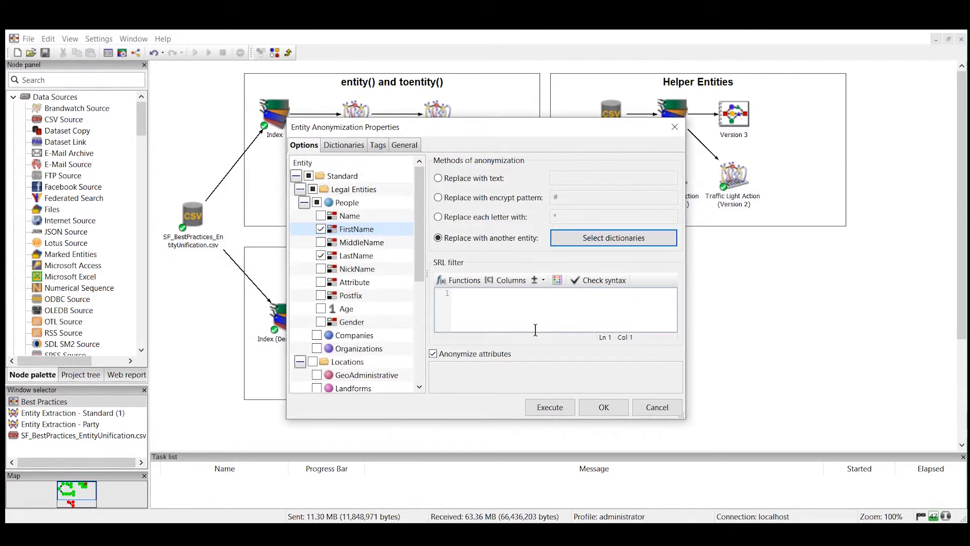
pyautogui.click(544, 407)
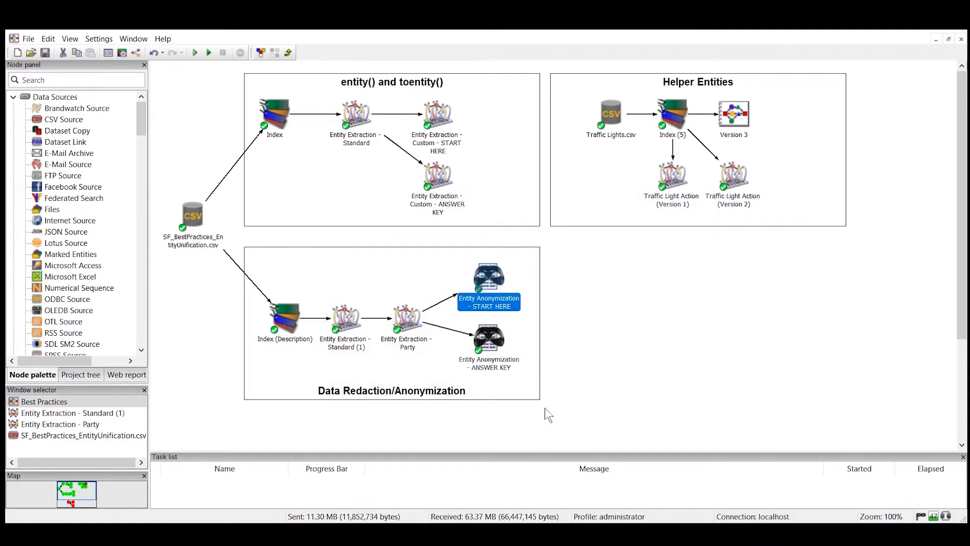
# Examine the substituted names in the first three records of the START HERE node's results and close the results
pyautogui.doubleClick(493, 277)
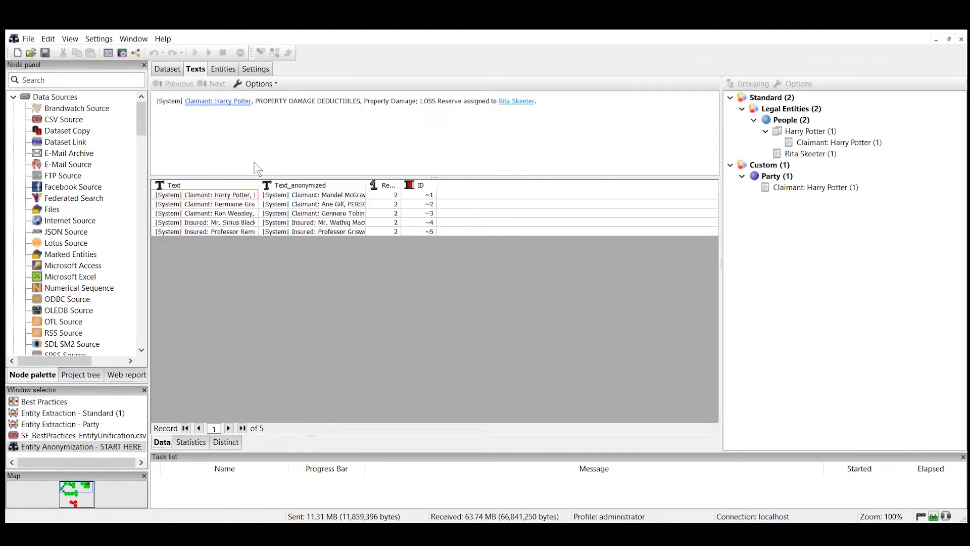
pyautogui.click(323, 198)
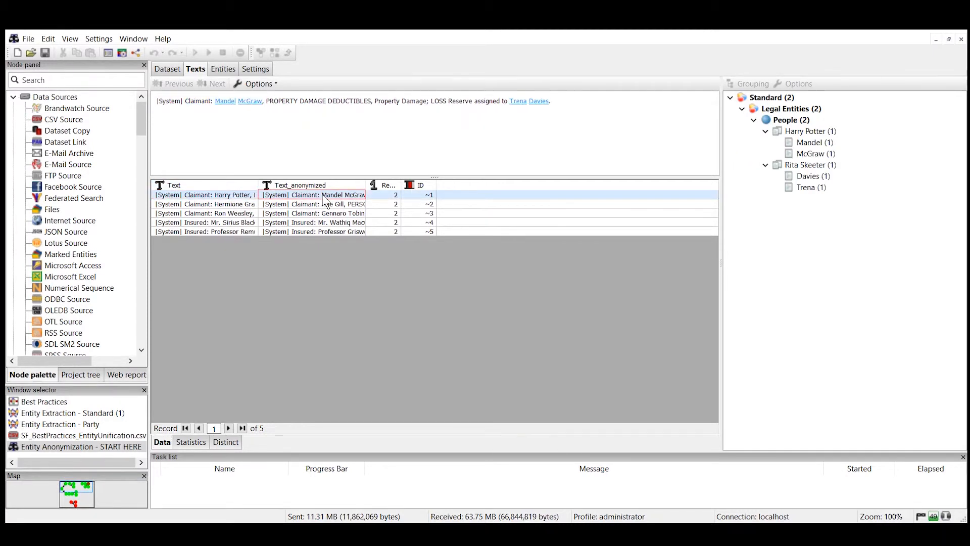
pyautogui.click(321, 206)
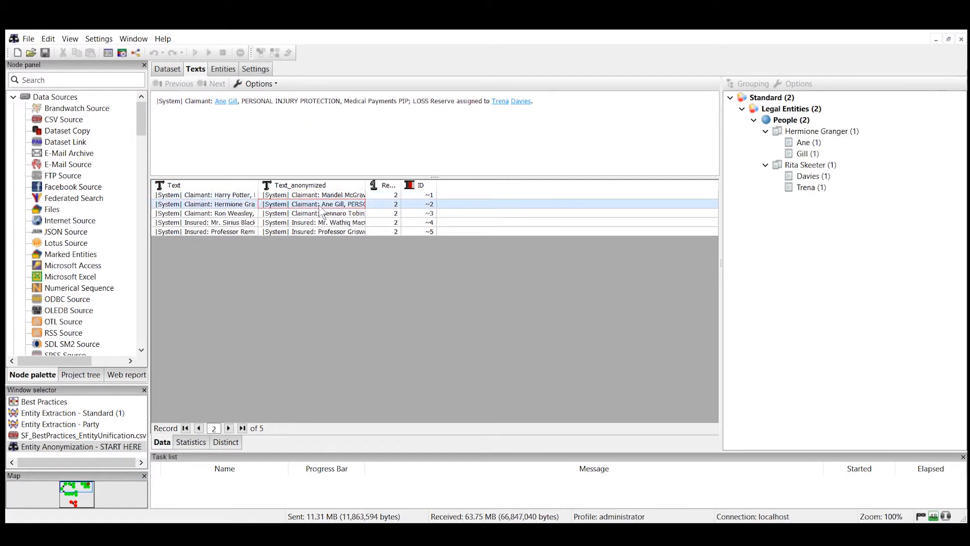
pyautogui.click(319, 214)
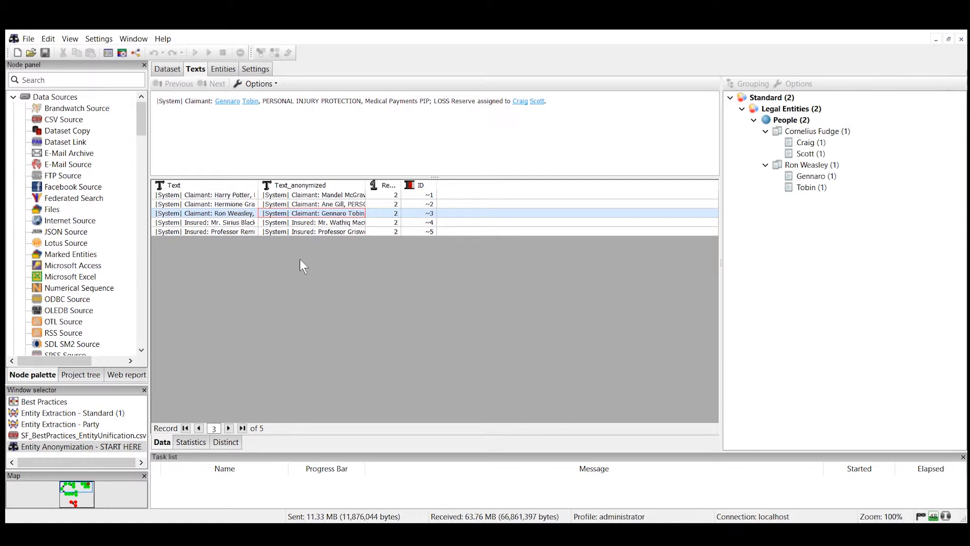
pyautogui.middleClick(102, 446)
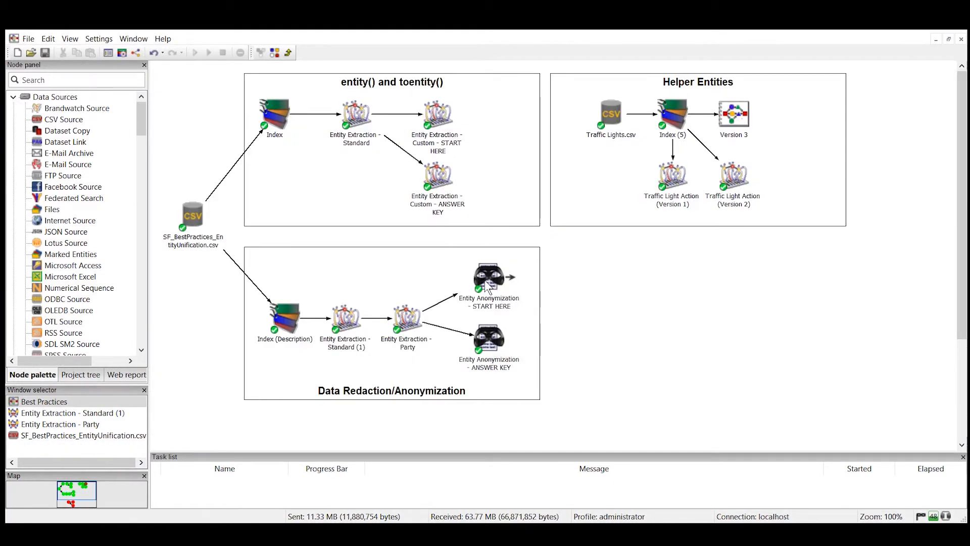
# Clear People and all its attributes from the entities anonymized by the START HERE node
pyautogui.rightClick(489, 298)
pyautogui.click(501, 371)
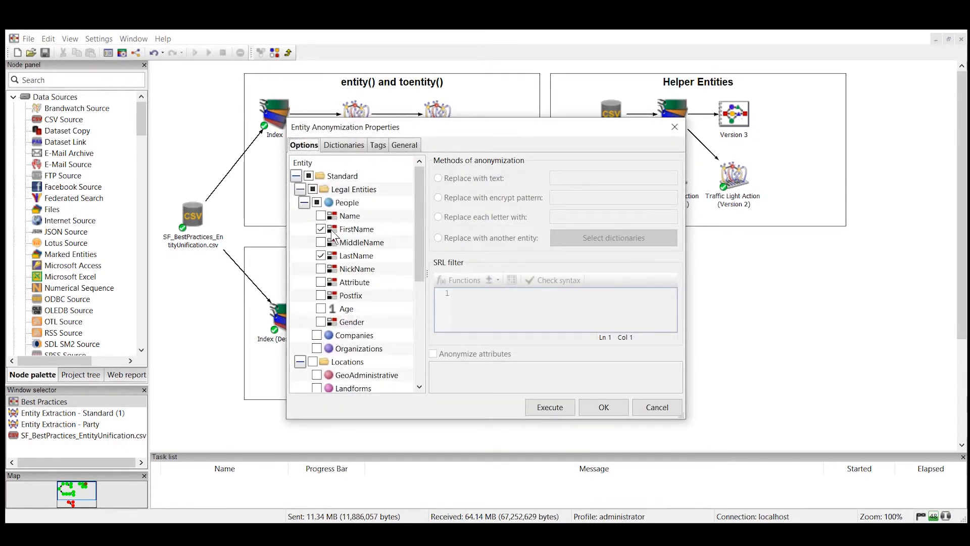
pyautogui.click(317, 203)
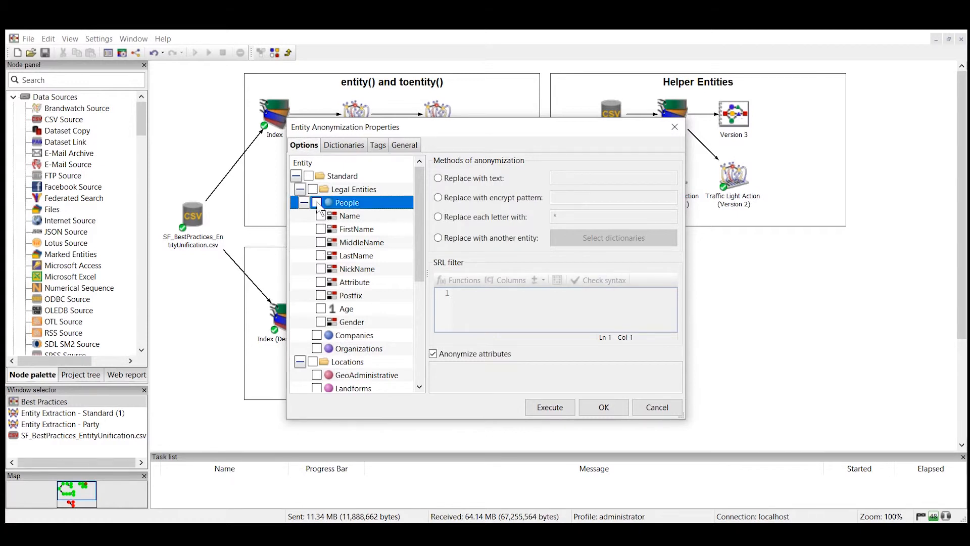
# Include the custom Party entity in the START HERE node's anonymization and set it to be replaced with another entity
pyautogui.moveTo(417, 208); pyautogui.dragTo(419, 313)
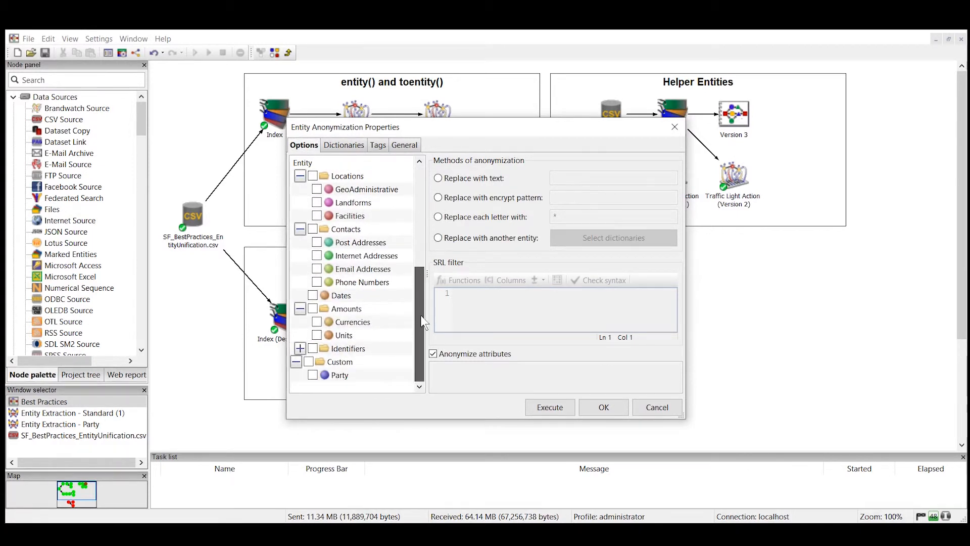
pyautogui.click(341, 375)
pyautogui.click(312, 375)
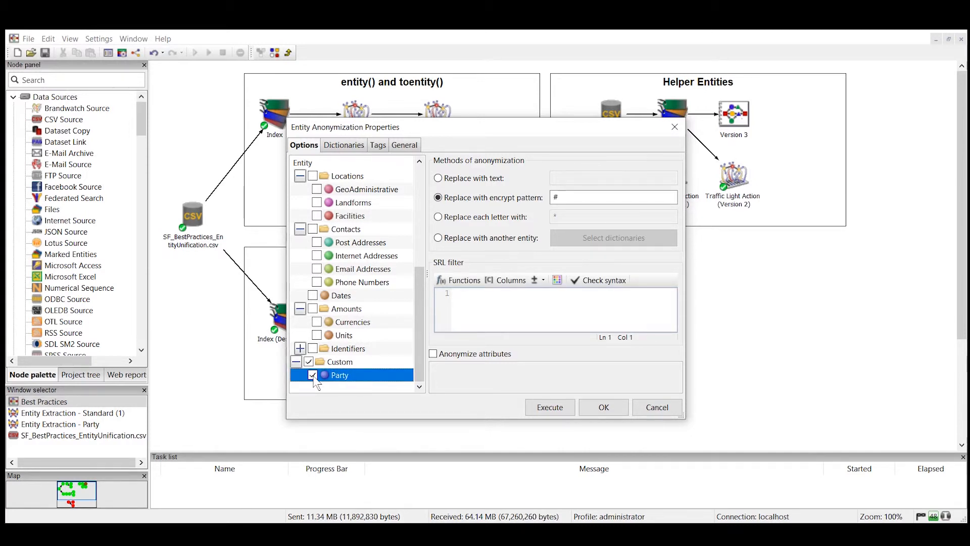
pyautogui.click(438, 237)
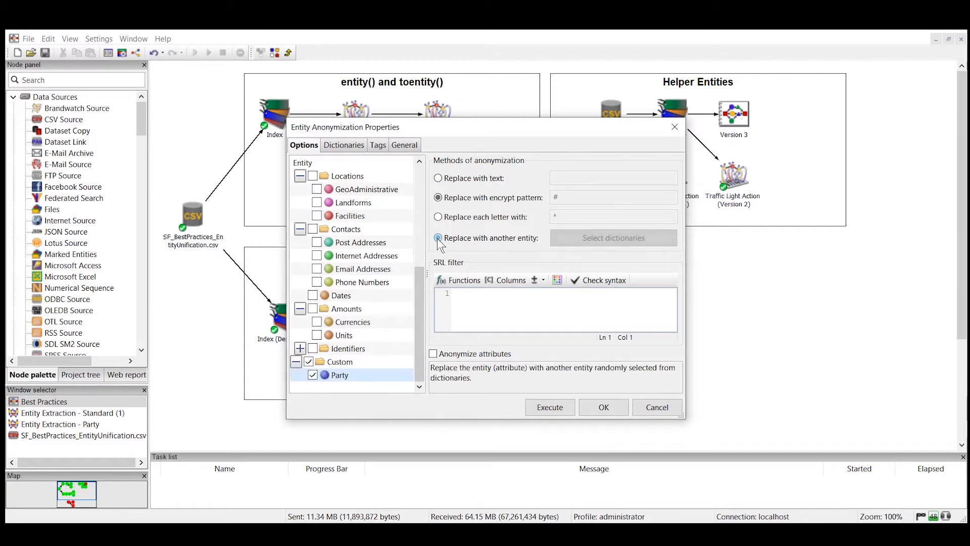
# Choose the project's FakeNames dictionary from the English Phrases dictionaries as the Party replacement source and execute the node
pyautogui.click(609, 240)
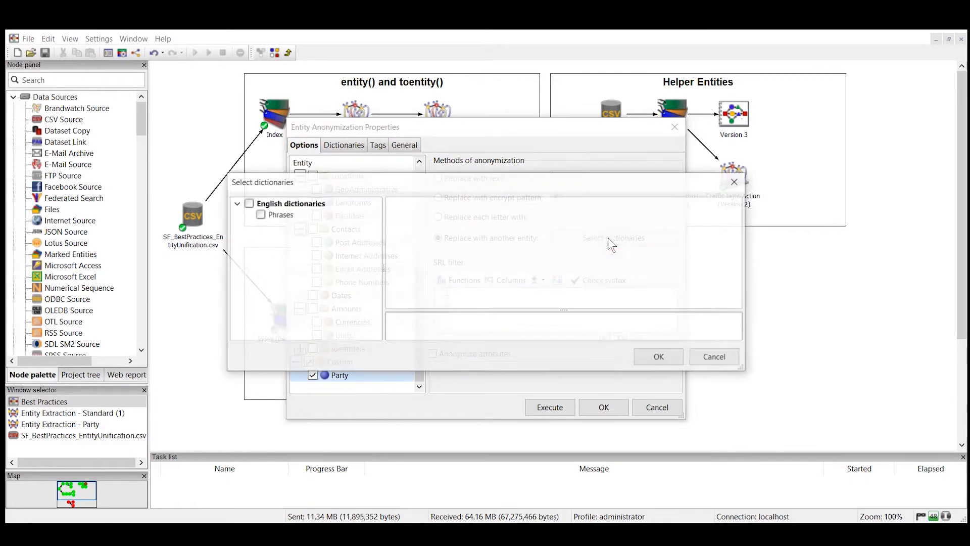
pyautogui.click(289, 216)
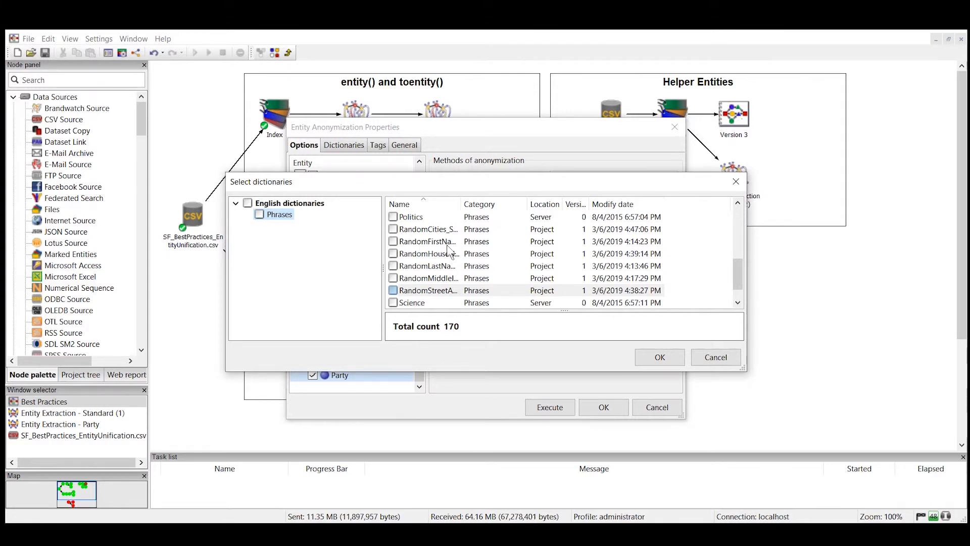
pyautogui.scroll(2, 434, 255)
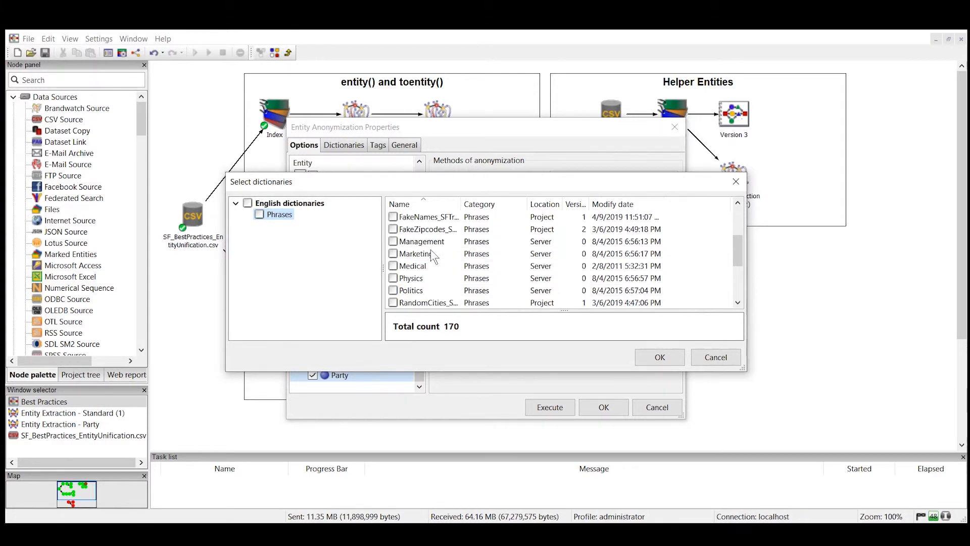
pyautogui.scroll(1, 433, 256)
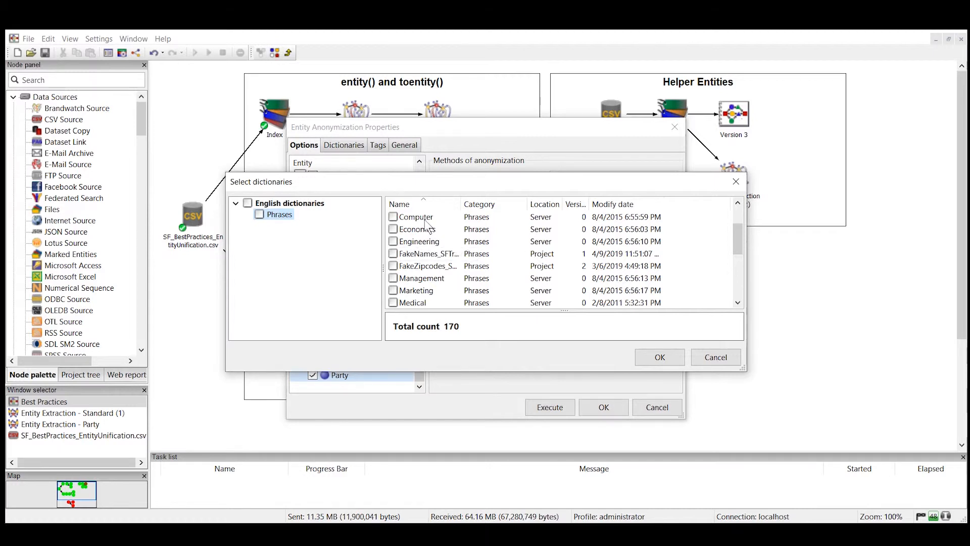
pyautogui.click(393, 252)
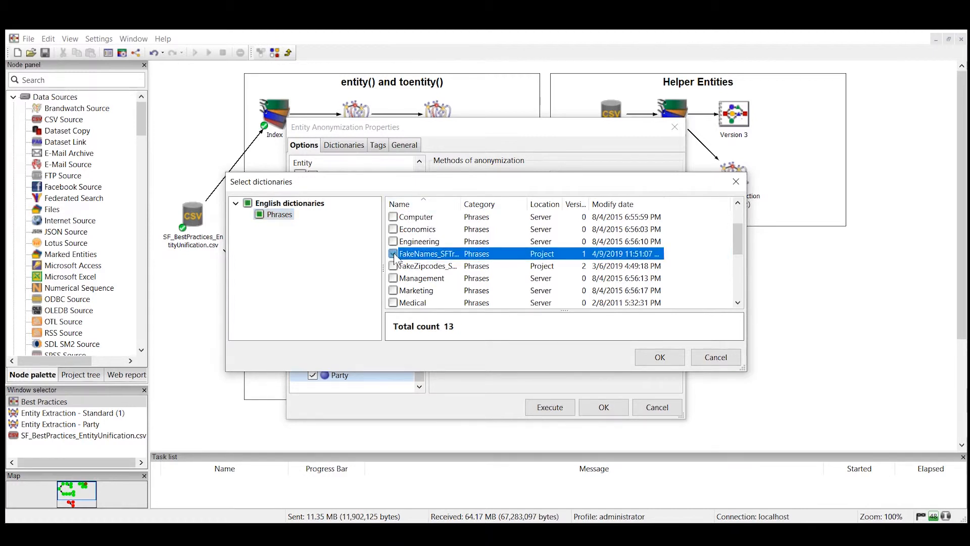
pyautogui.click(660, 356)
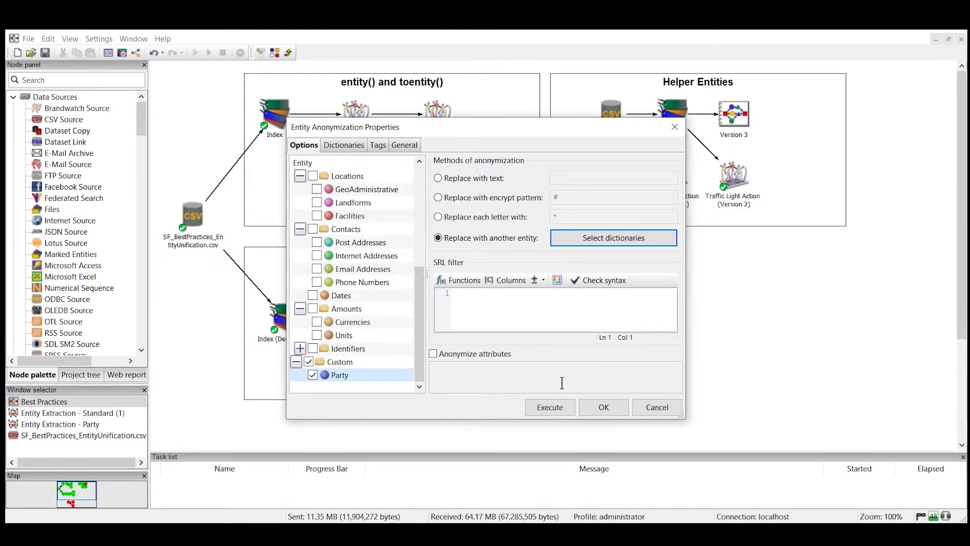
pyautogui.click(551, 406)
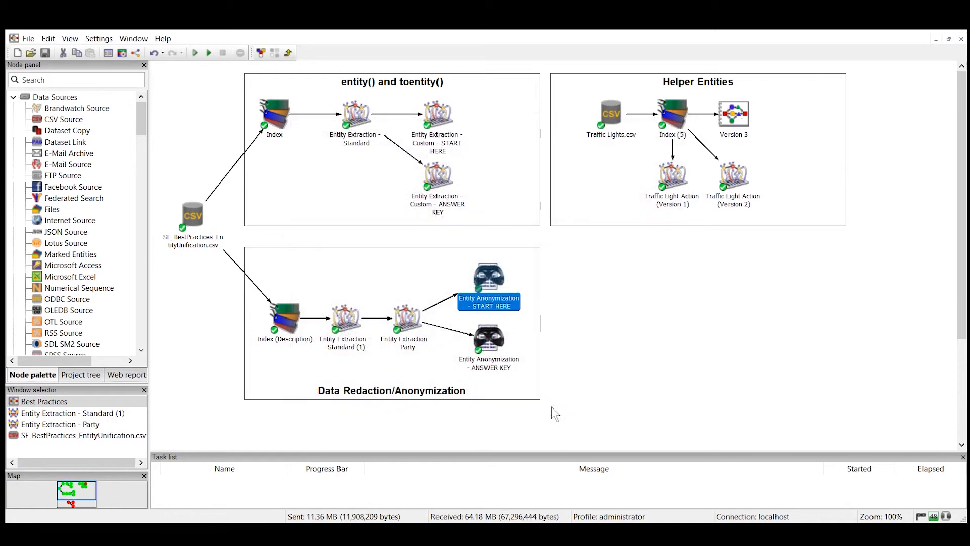
# Compare the original and anonymized text of the first record, examine the anonymized text of records two to four, and close the START HERE results
pyautogui.doubleClick(496, 279)
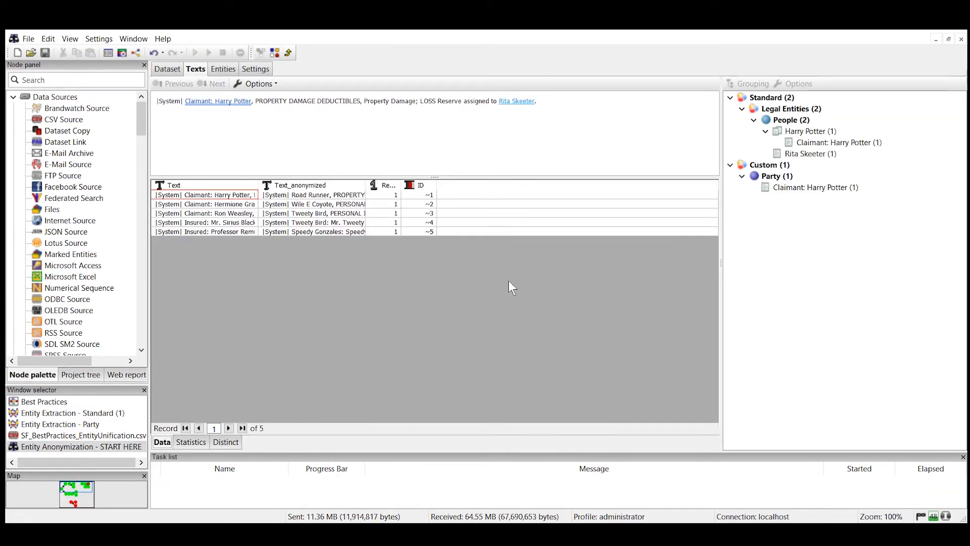
pyautogui.click(230, 195)
pyautogui.click(319, 197)
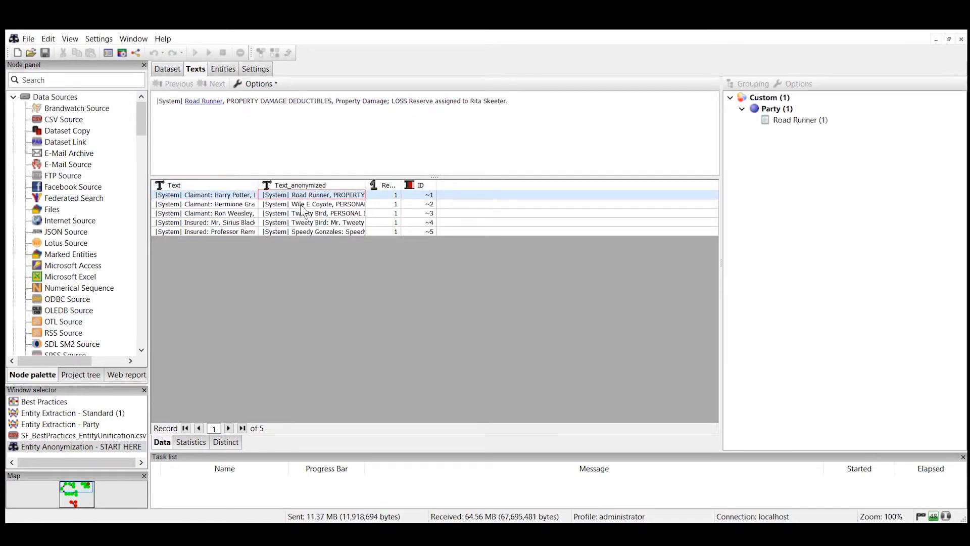
pyautogui.click(281, 205)
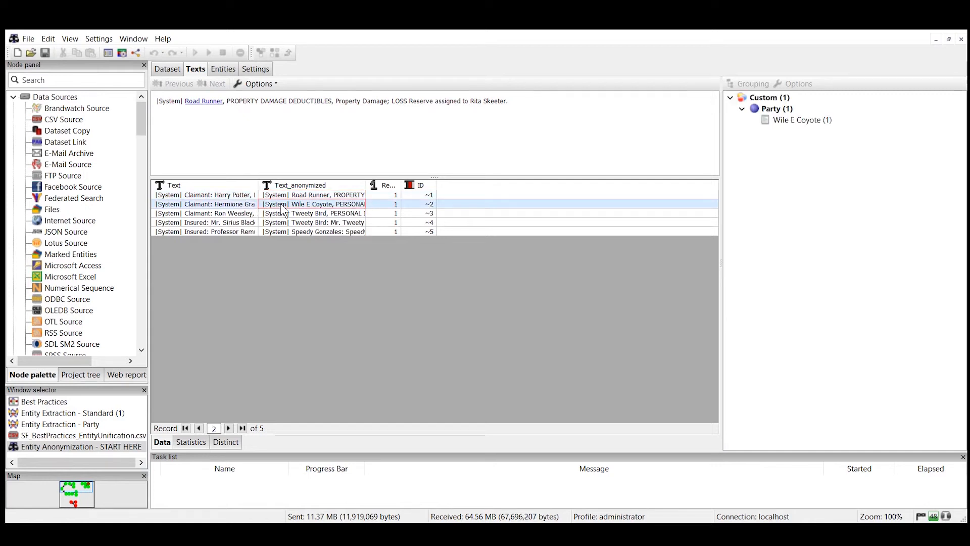
pyautogui.click(306, 214)
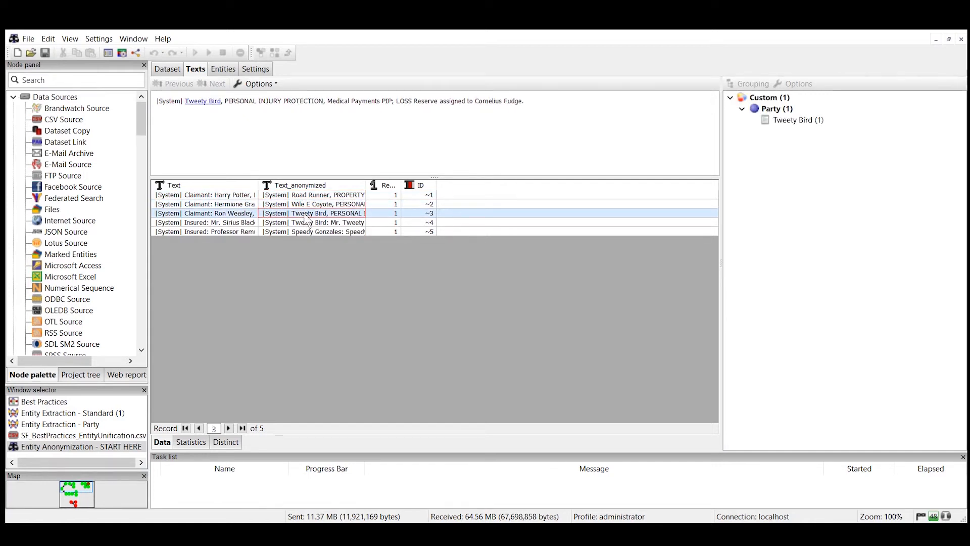
pyautogui.click(308, 223)
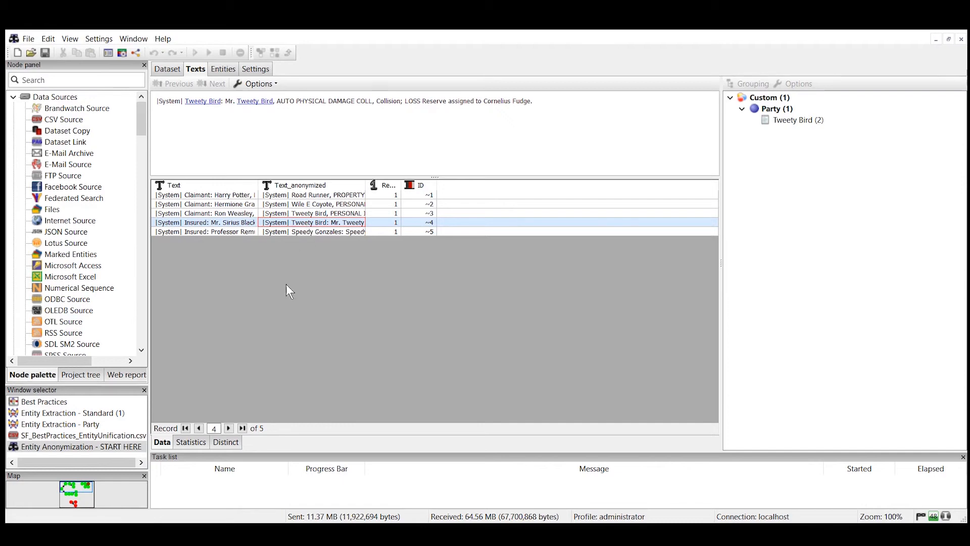
pyautogui.middleClick(122, 444)
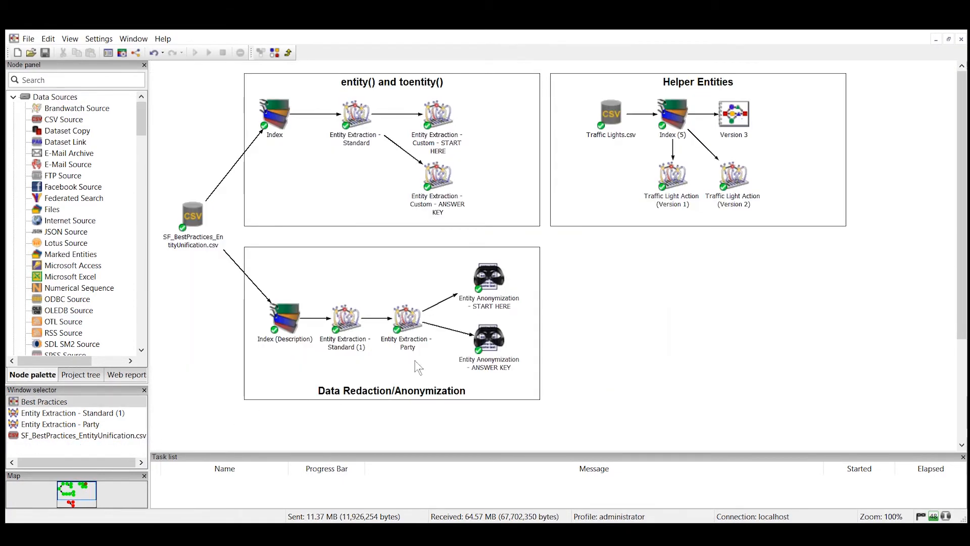